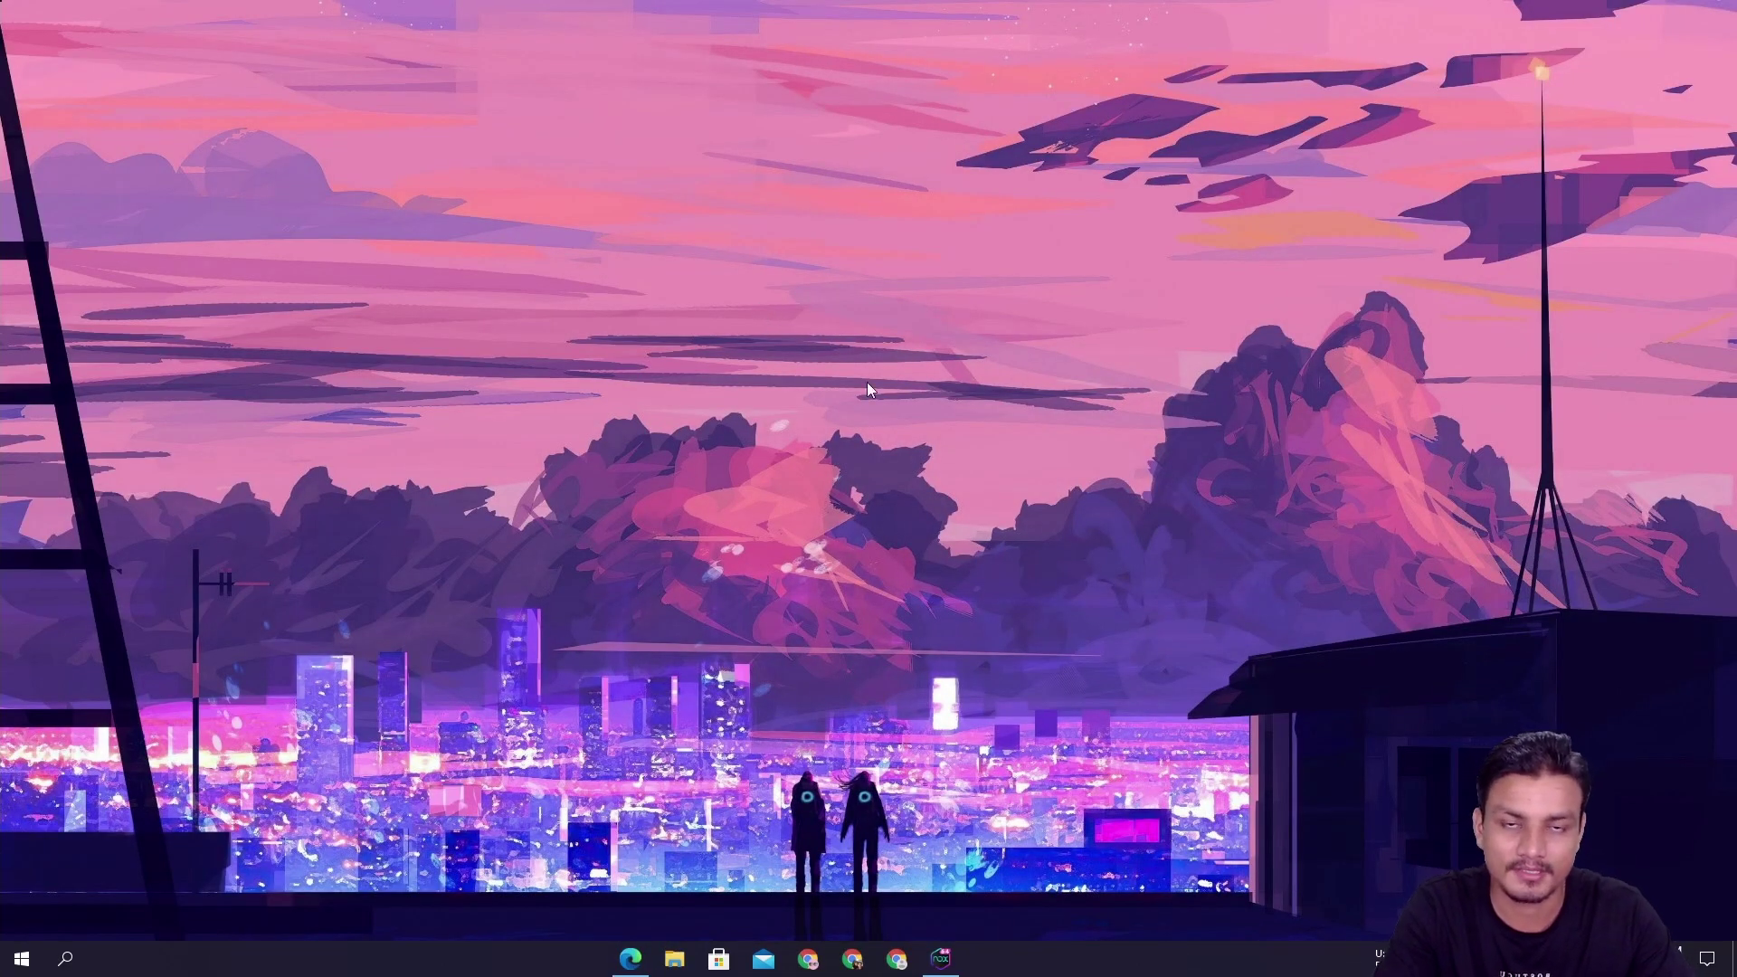
Restore NoxPlayer and dismiss the Android 9 version details on the About tablet page.
left_click(943, 957)
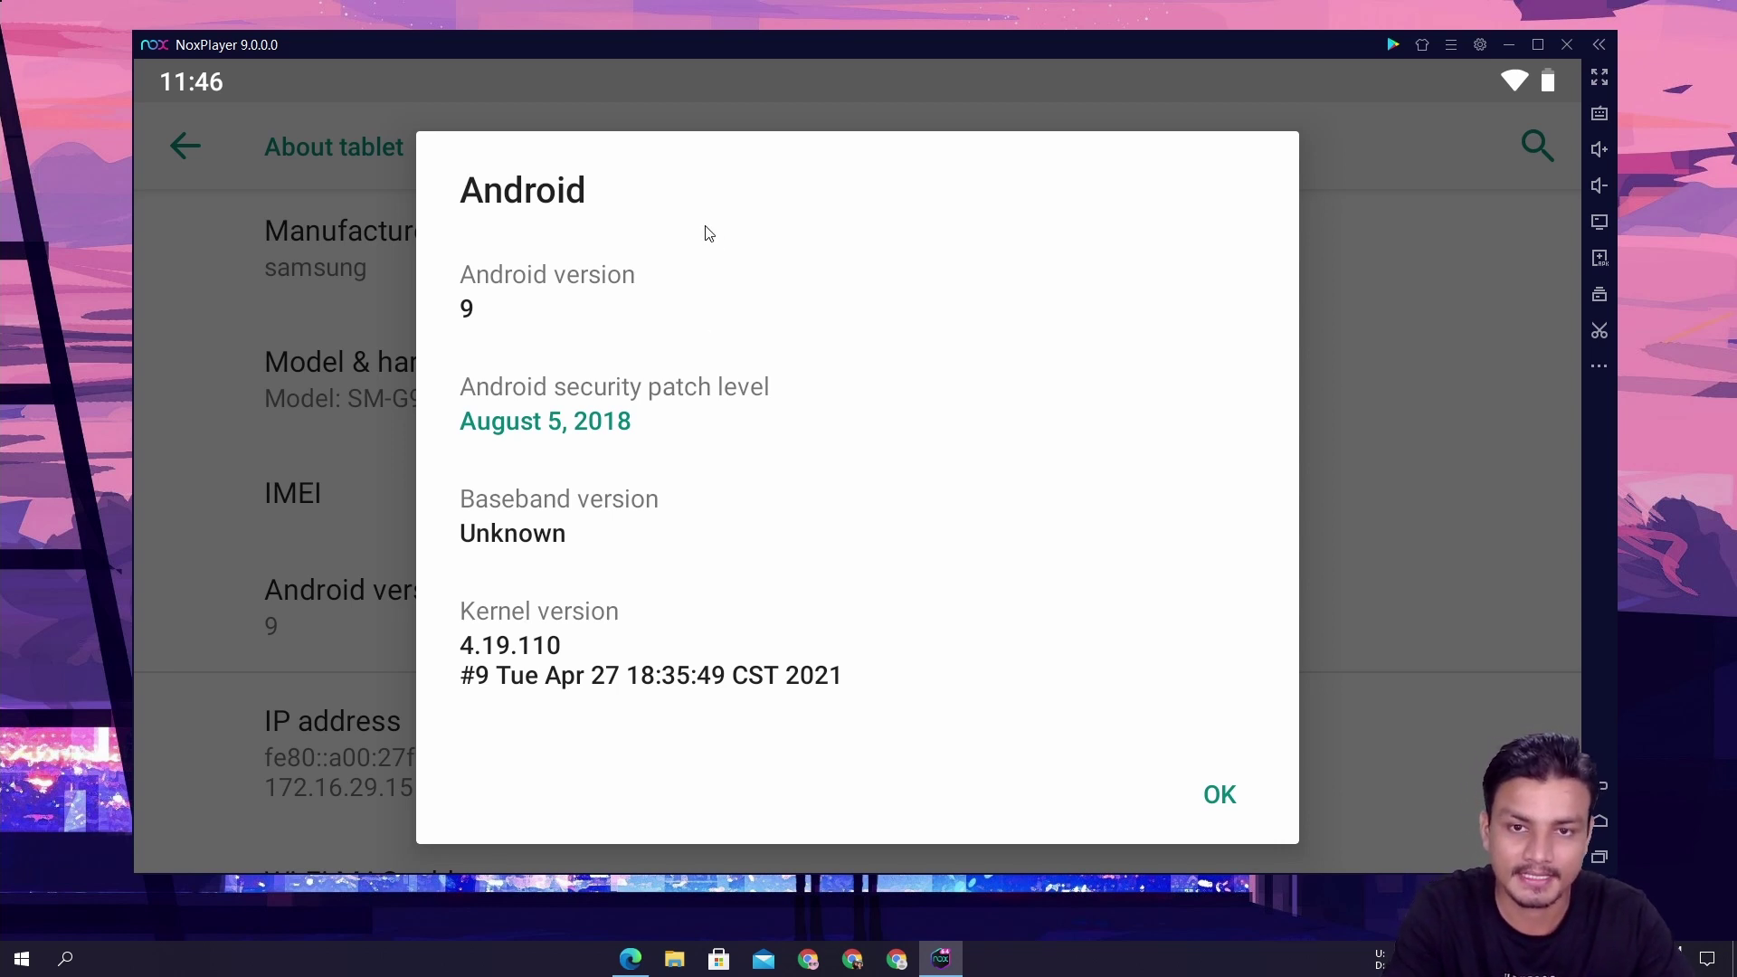
left_click(1219, 794)
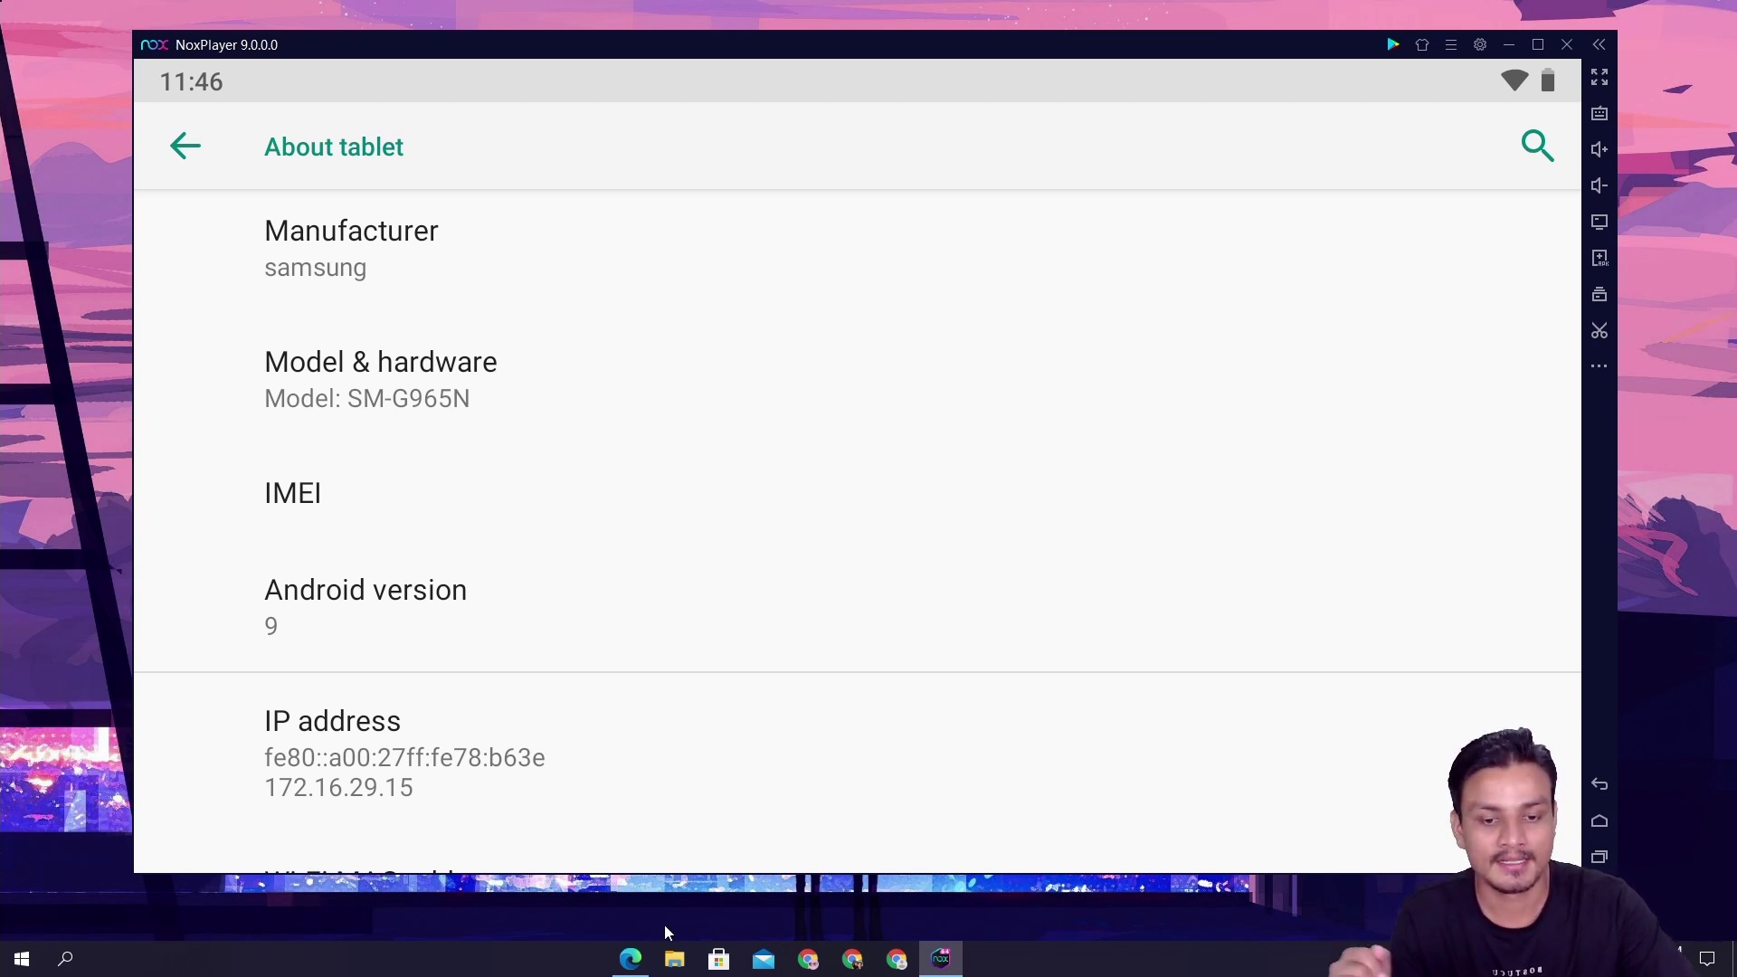
Start the nox_setup installer download from bignox.com in Edge, then cancel it.
left_click(632, 959)
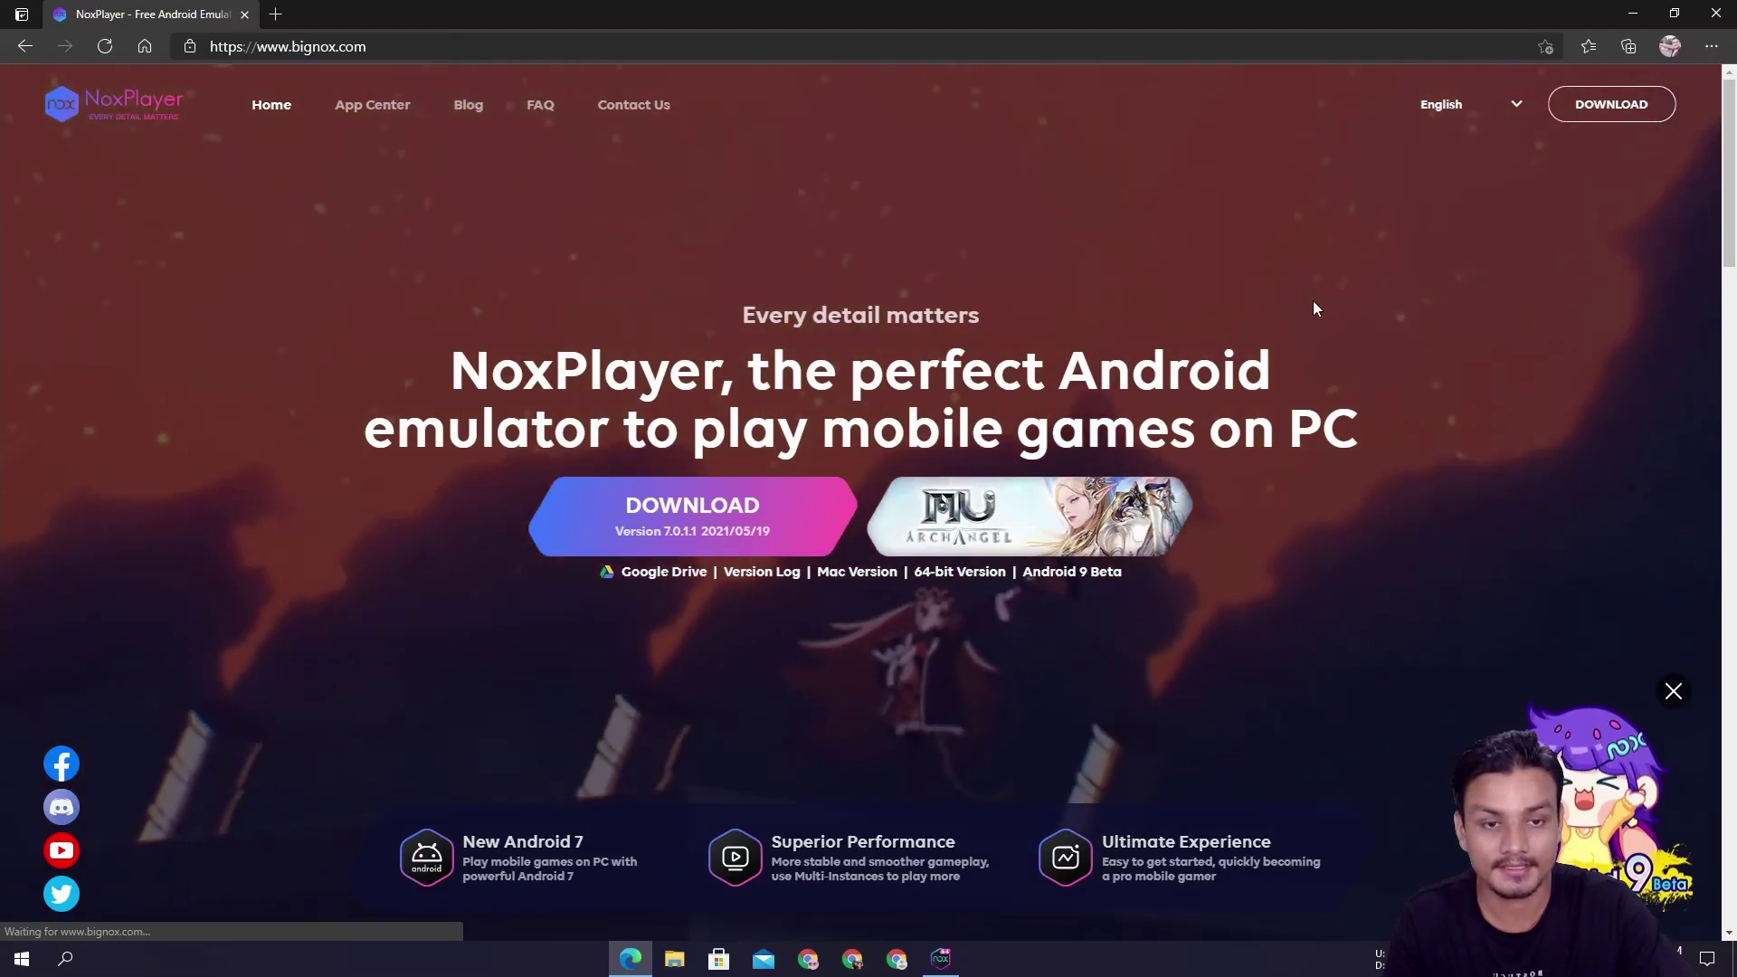
scroll(1128, 360, "down", 3)
scroll(977, 385, "up", 2)
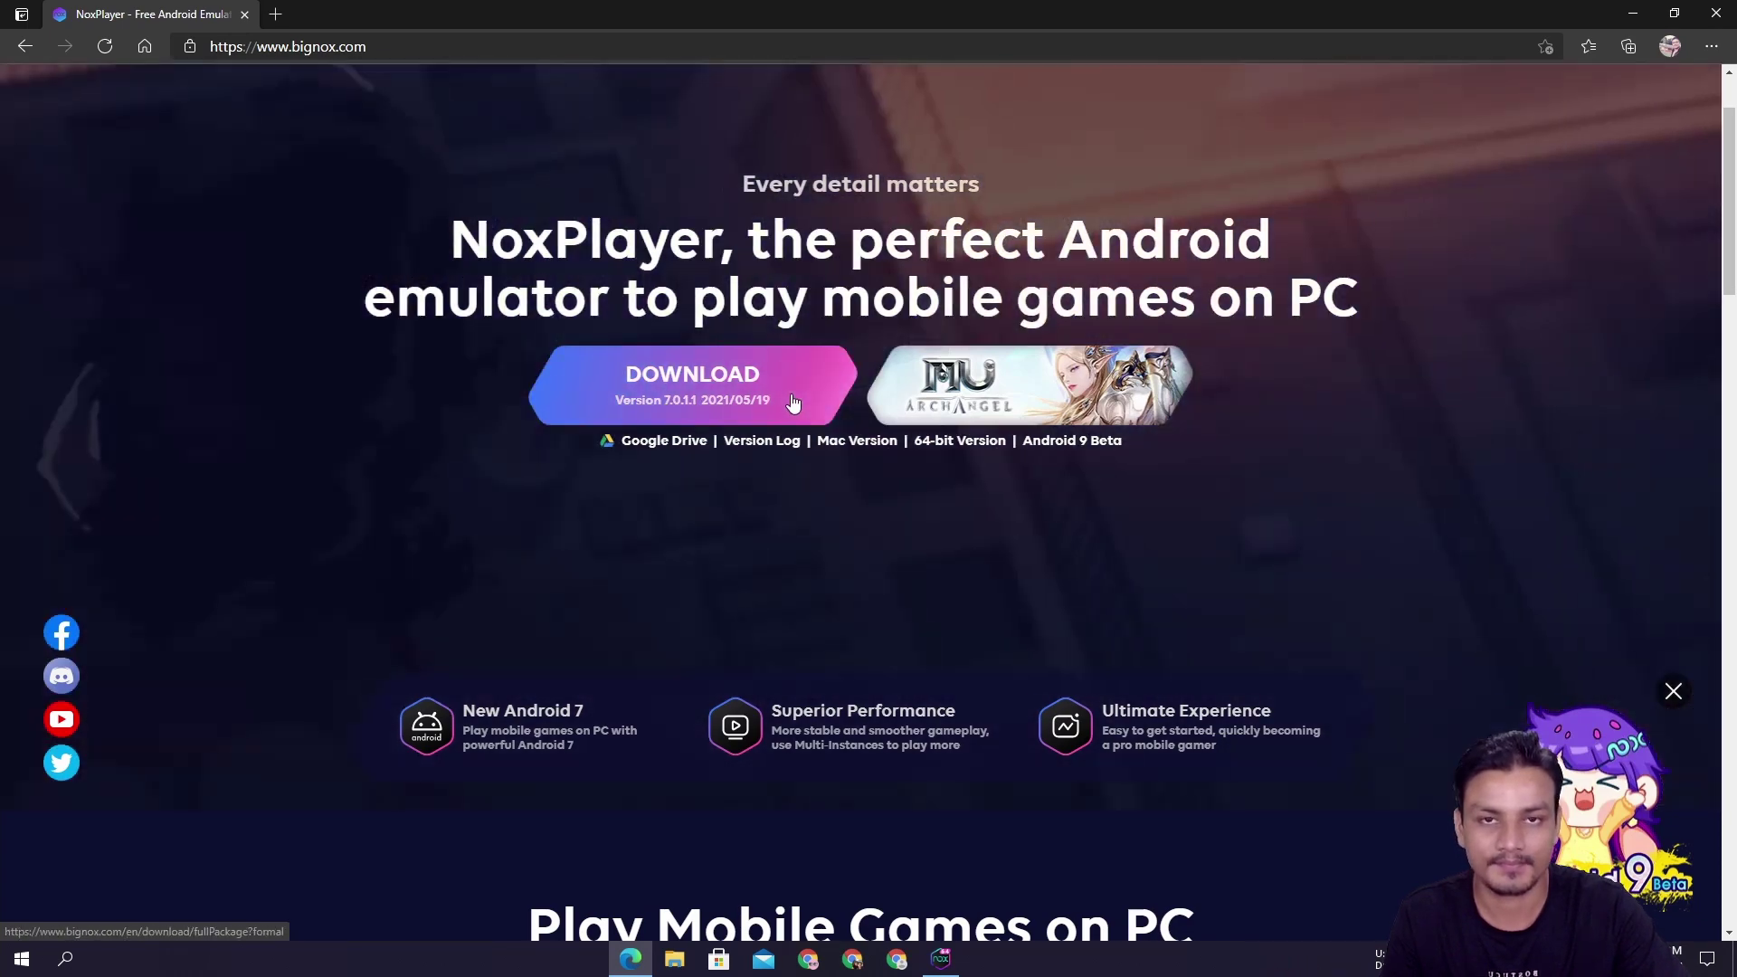
left_click(794, 401)
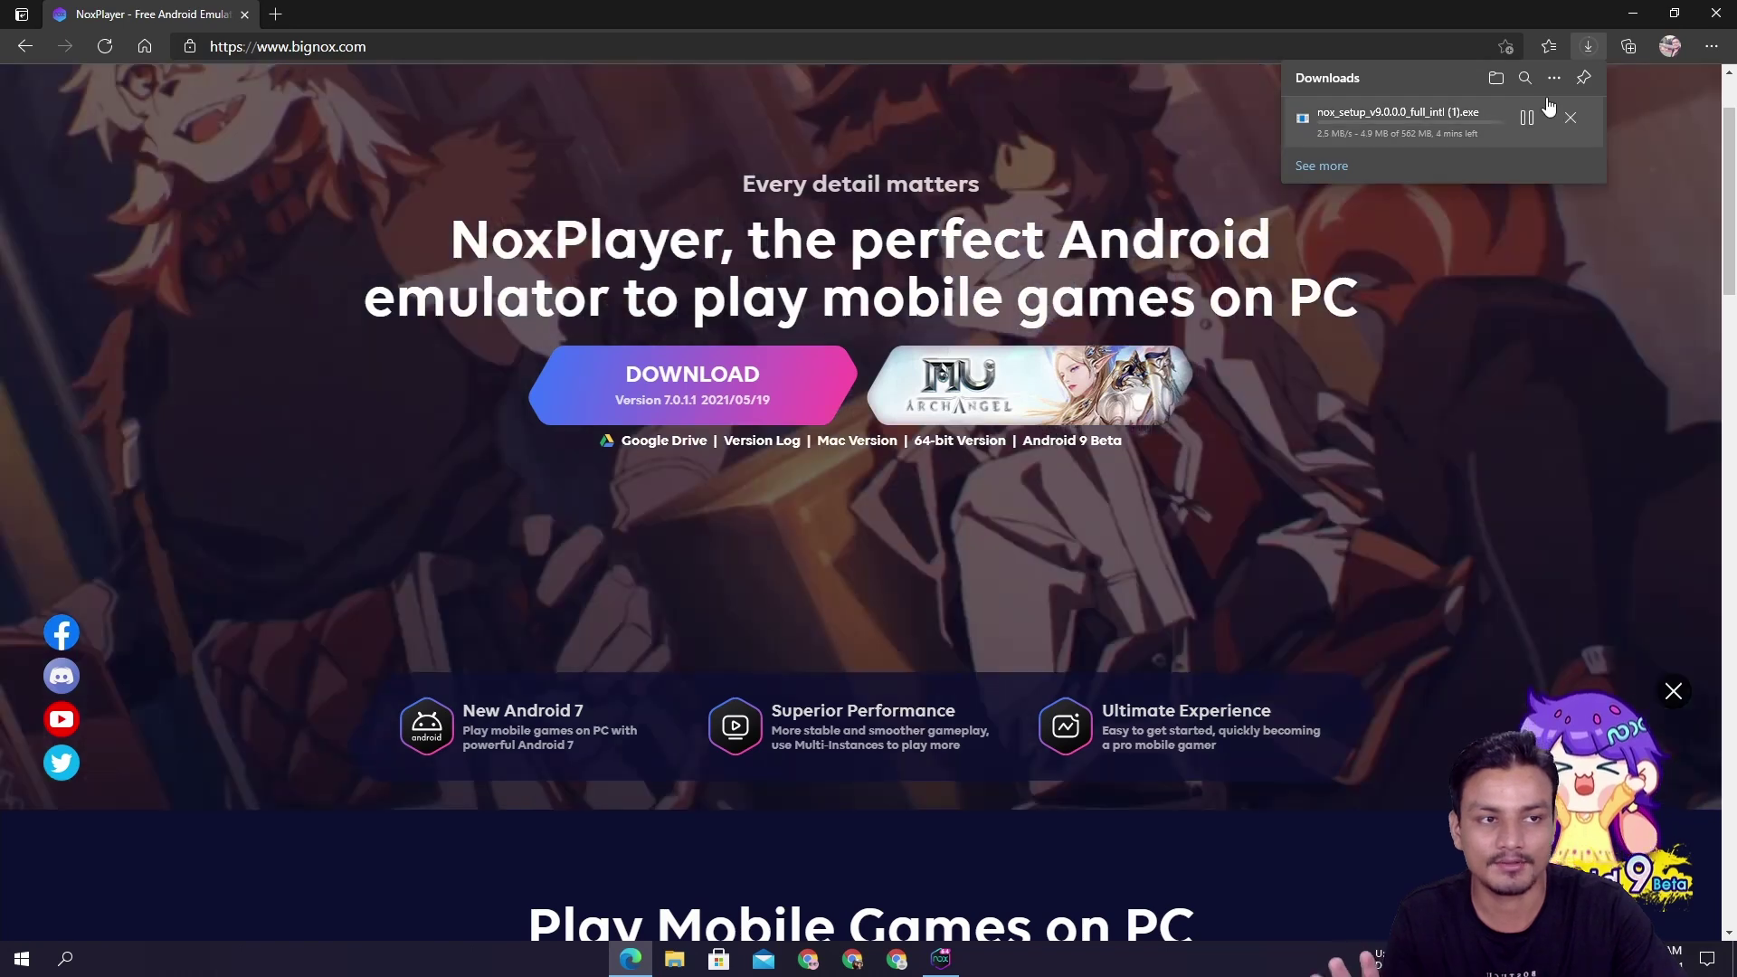
left_click(1568, 131)
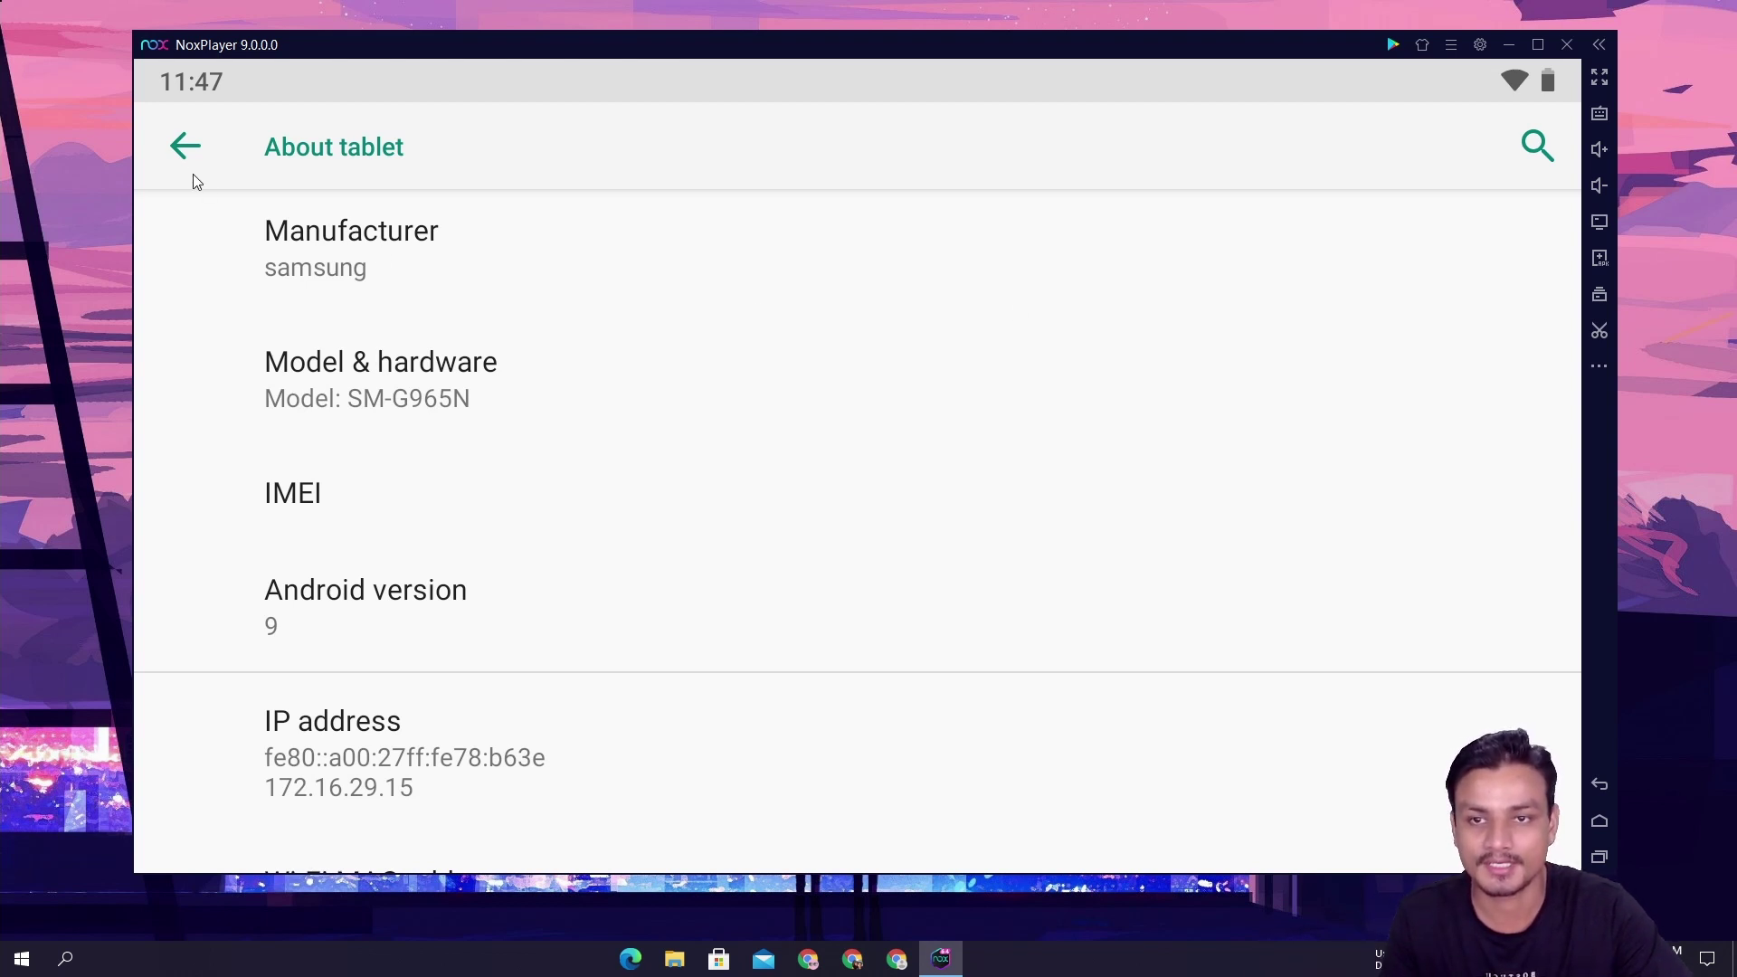
Leave the About tablet page and swipe the Settings app away in Nox's recent apps.
left_click(185, 147)
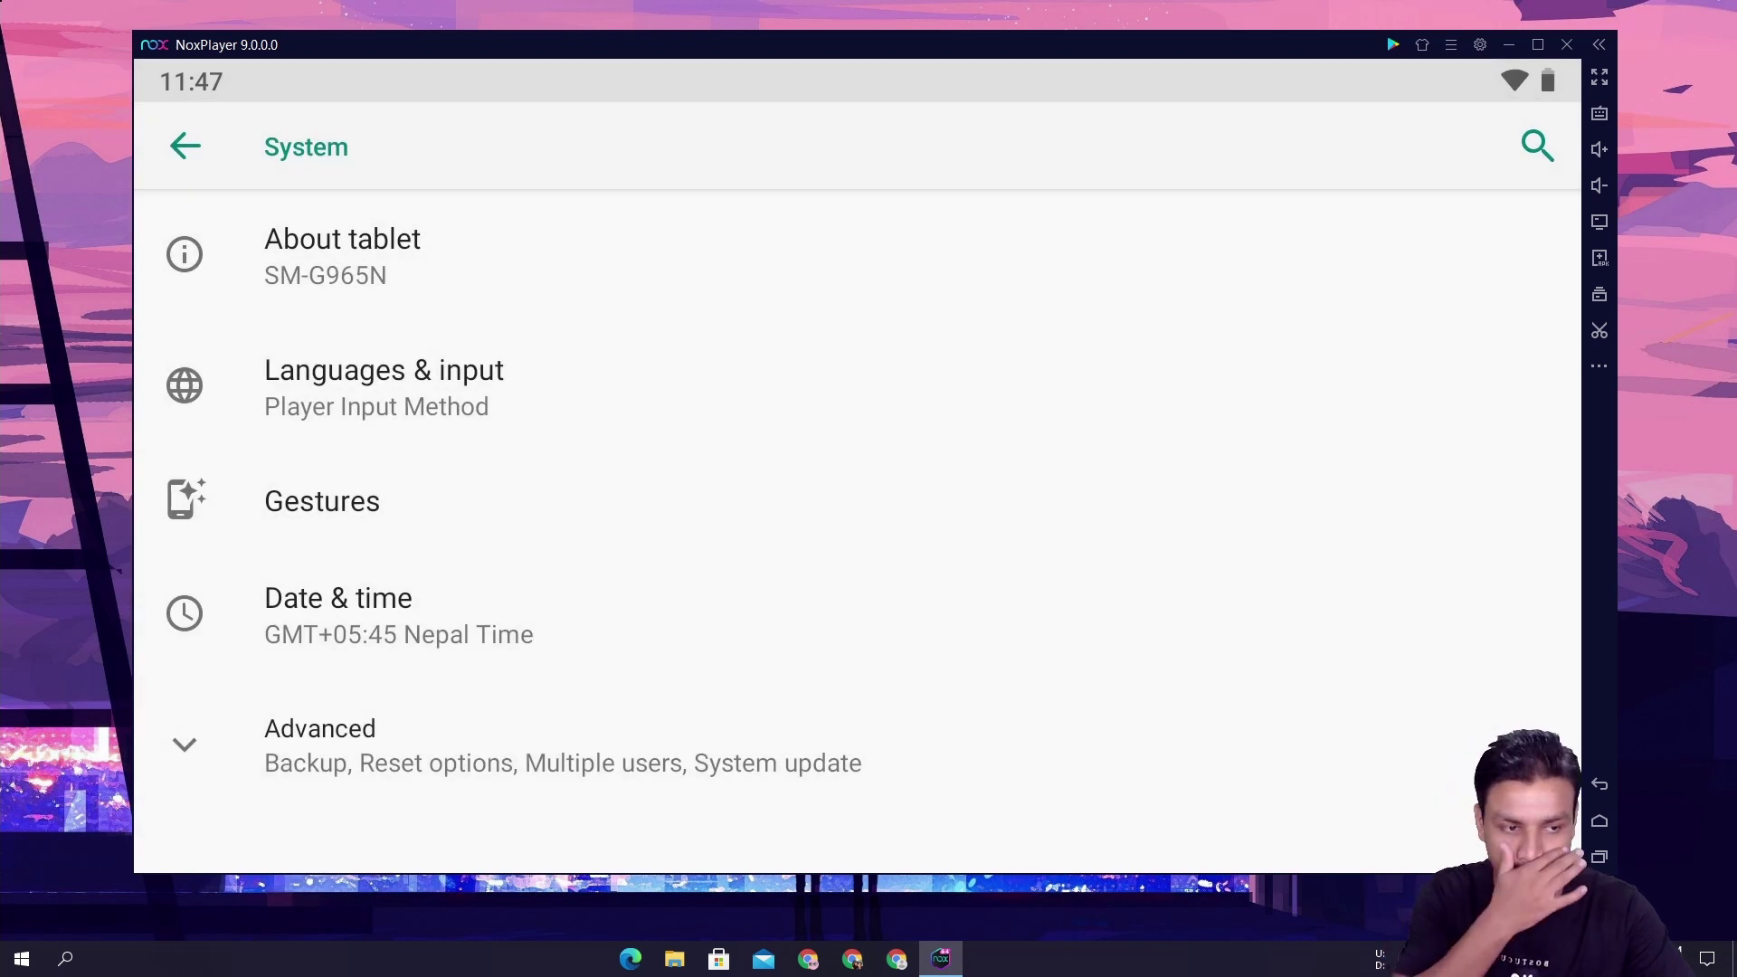
left_click(1600, 857)
left_click_drag(1071, 604, 756, 589)
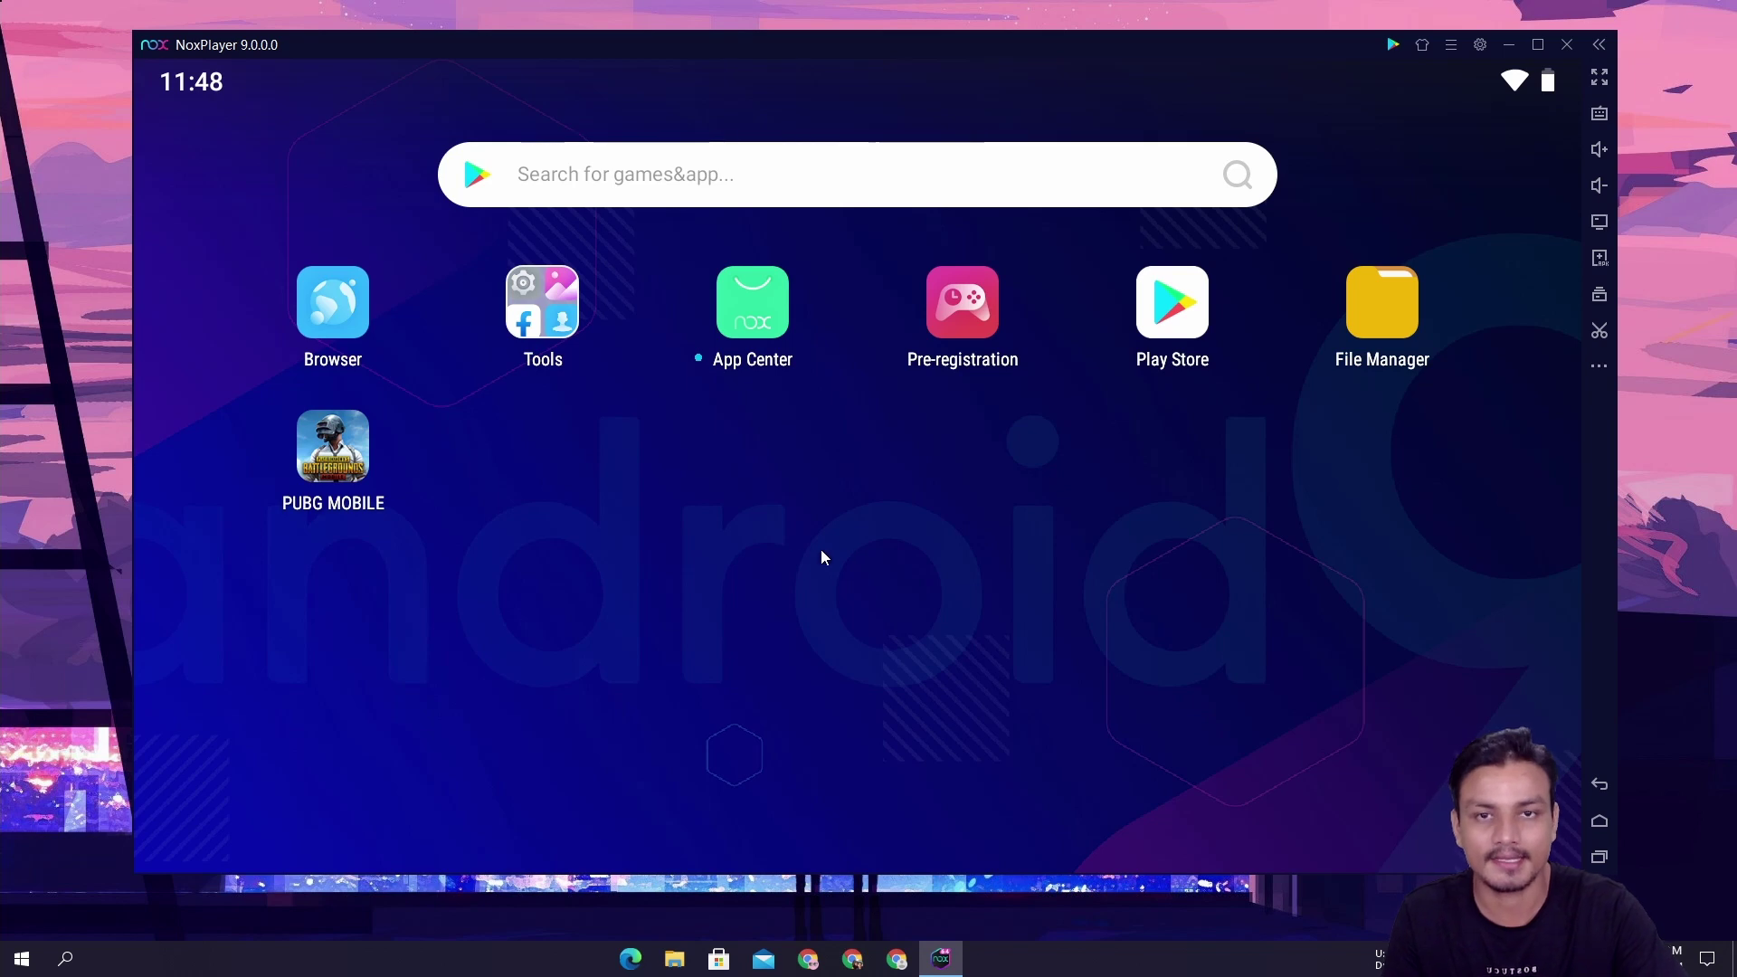
Launch BlueStacks 5 from the Windows Start menu.
left_click(21, 958)
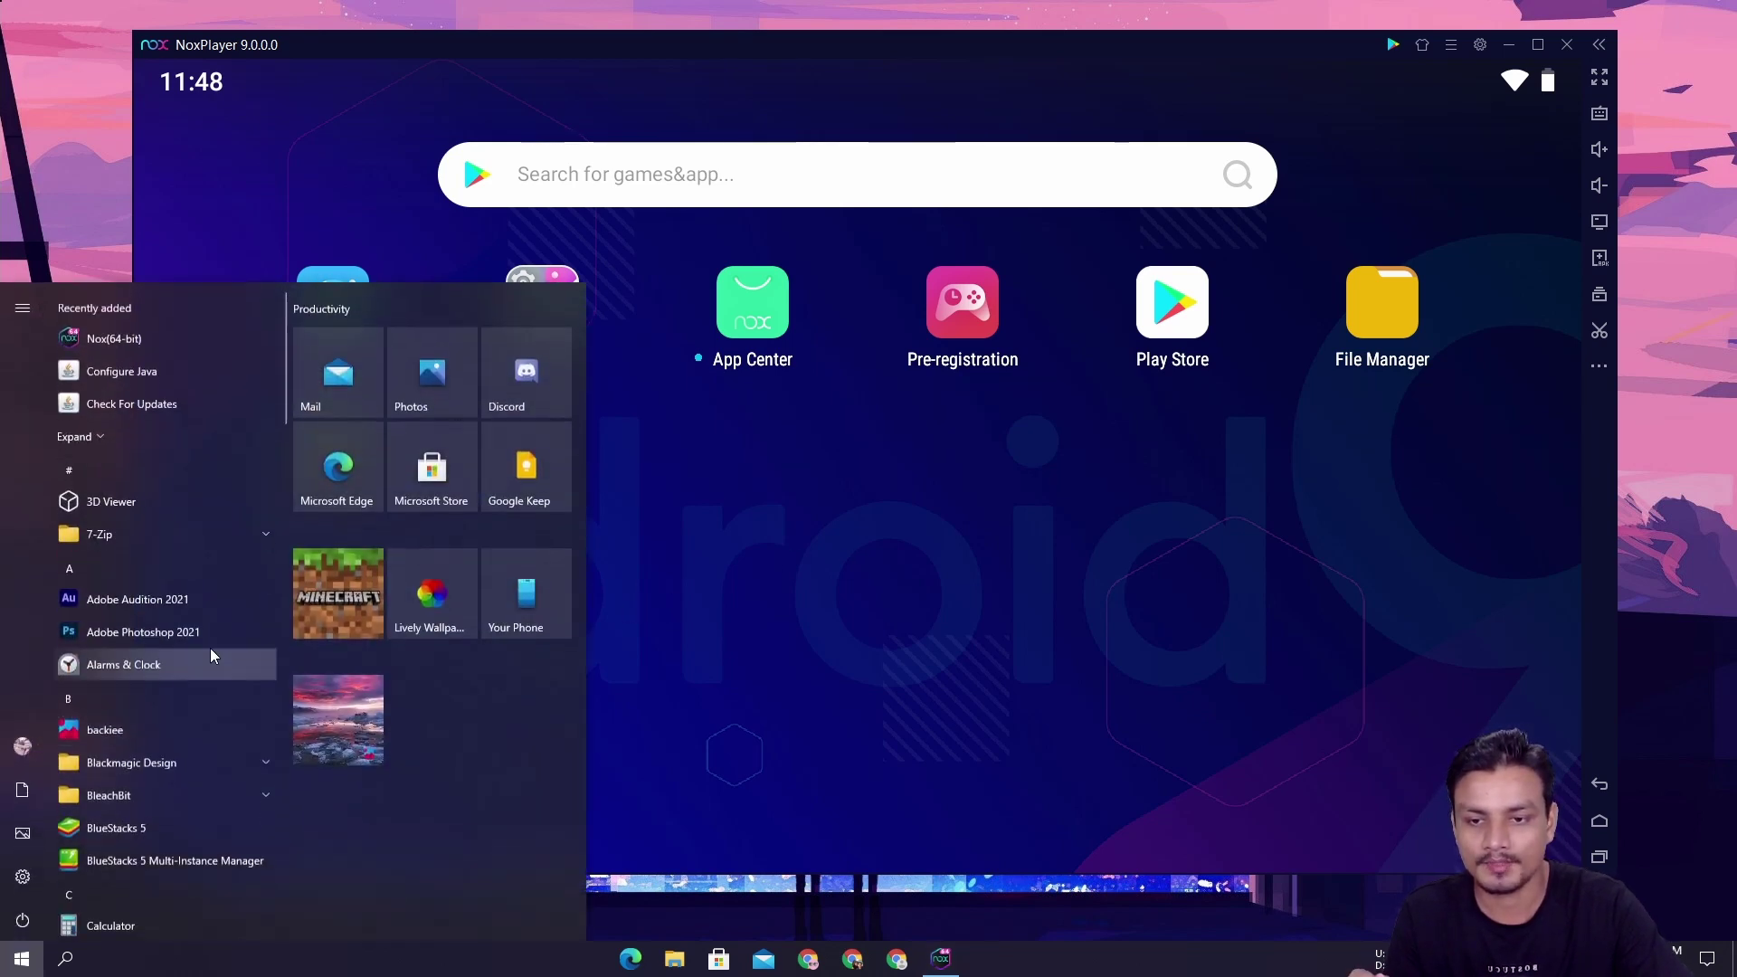
scroll(217, 651, "down", 3)
left_click(203, 539)
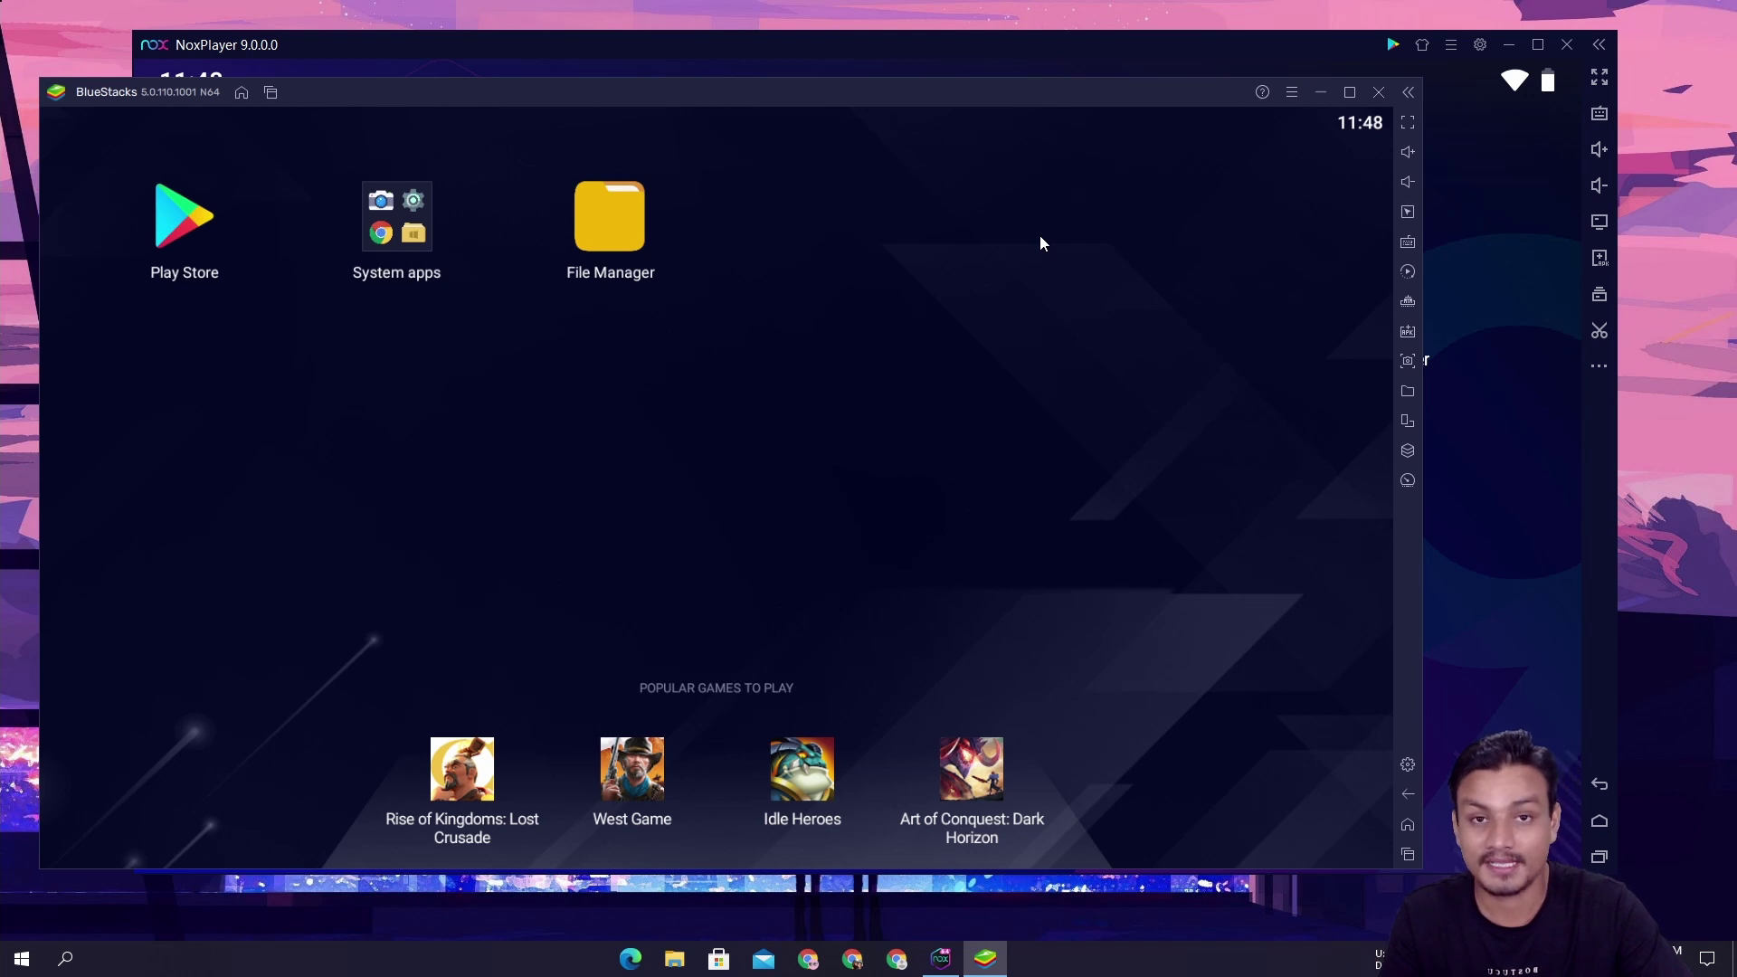
Shift the NoxPlayer window slightly right, then bring BlueStacks back in front.
left_click(862, 49)
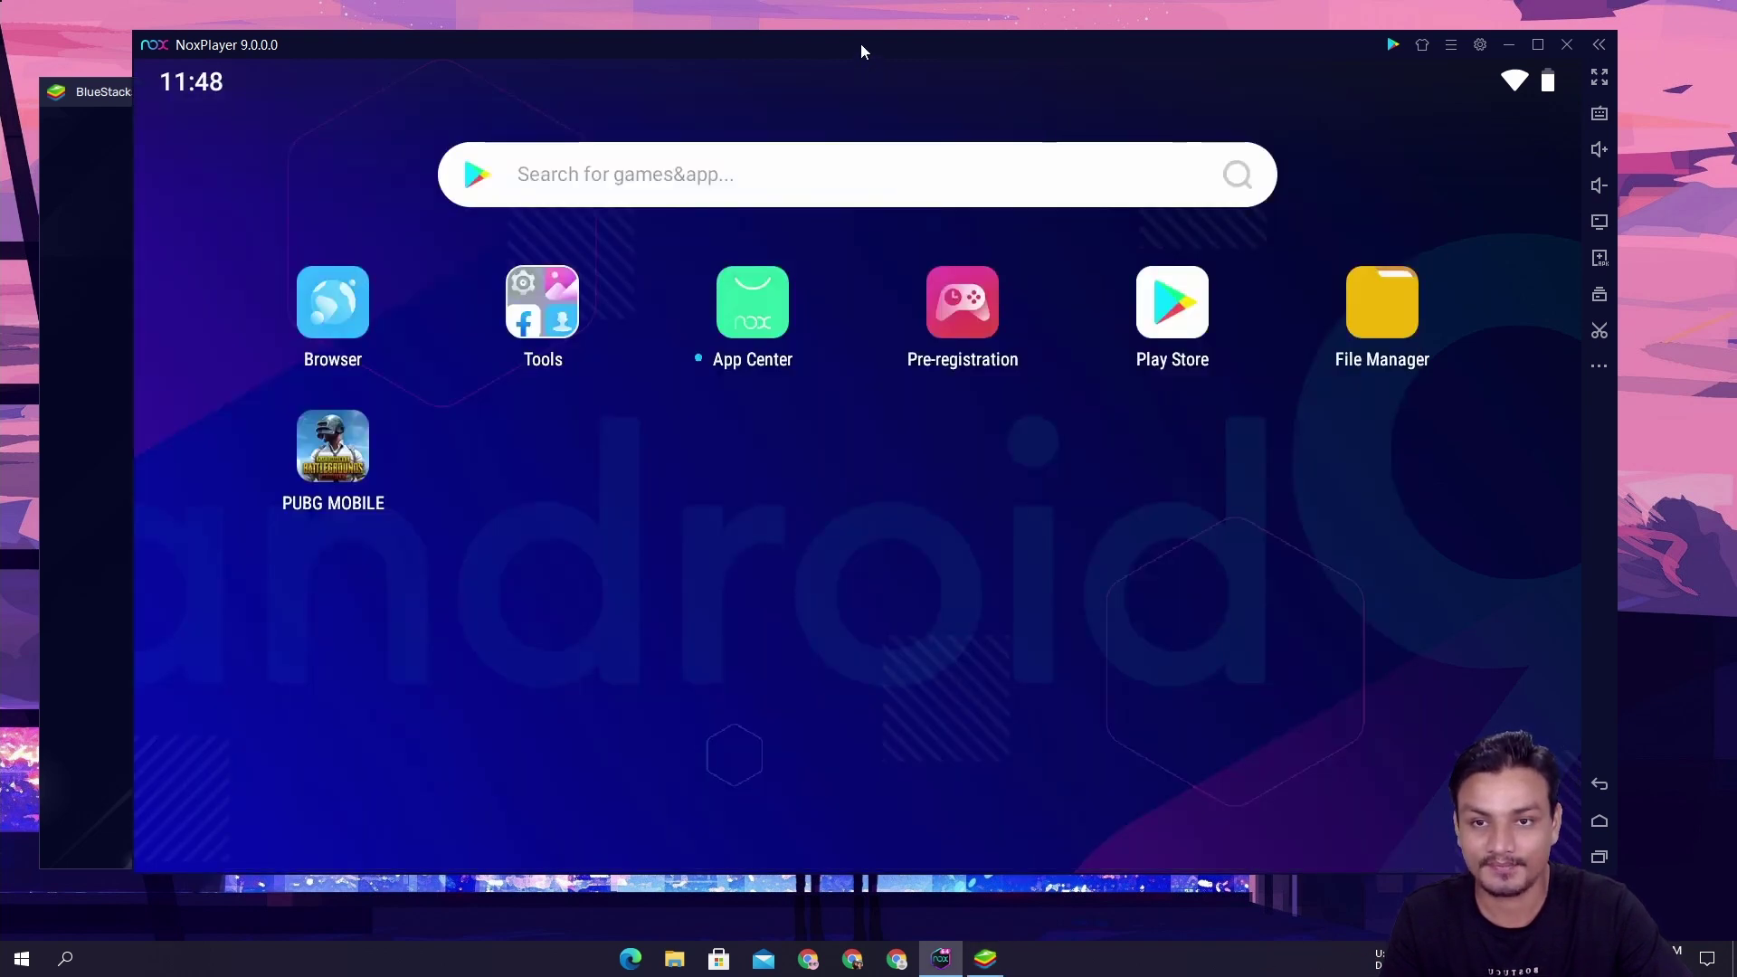
left_click_drag(865, 45, 942, 49)
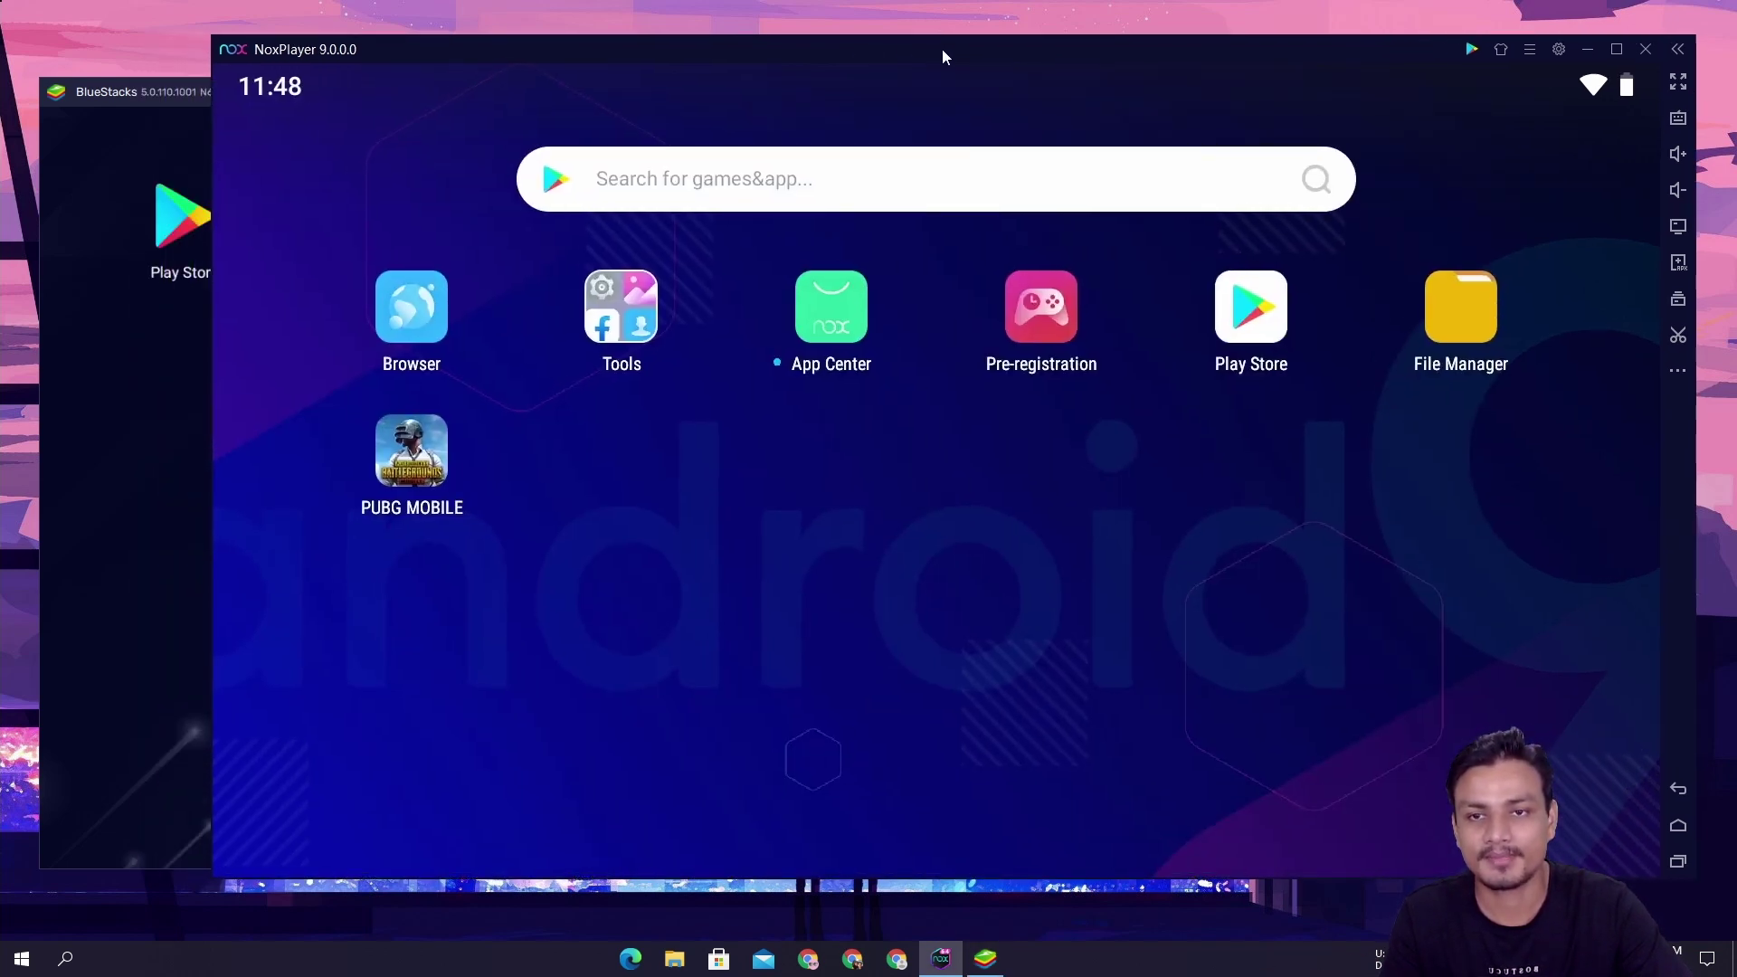
left_click(107, 438)
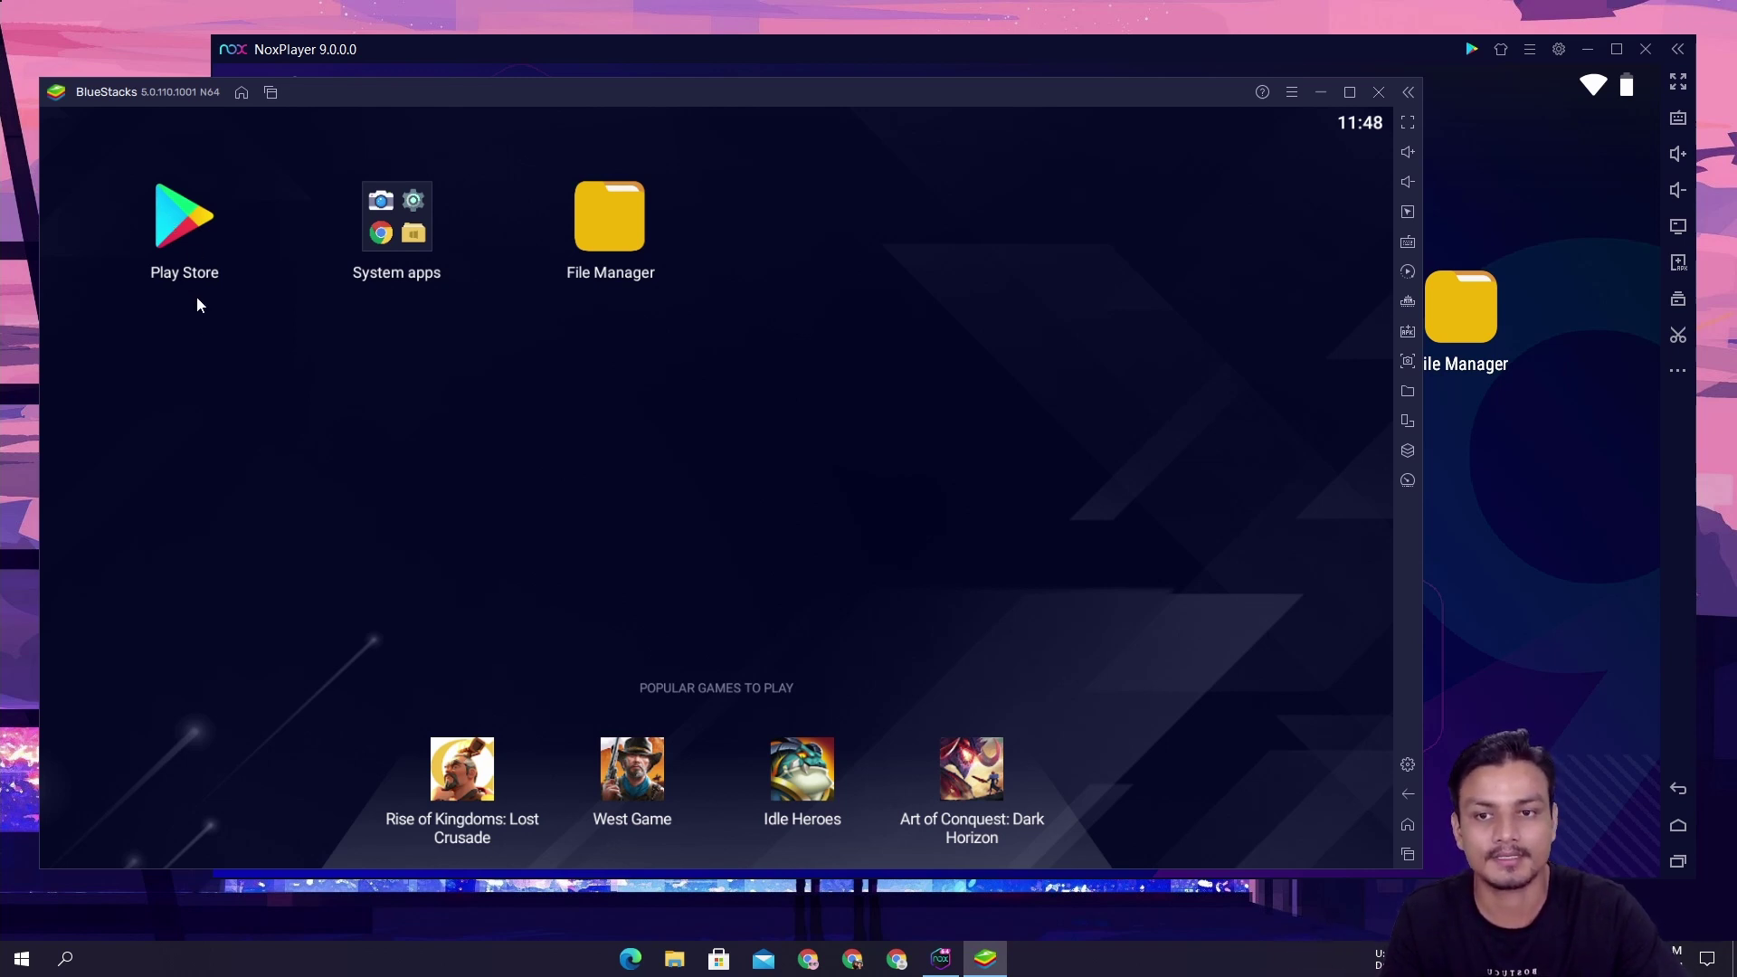
Open and close Play Store in BlueStacks, reopen it, then minimize BlueStacks.
left_click(182, 223)
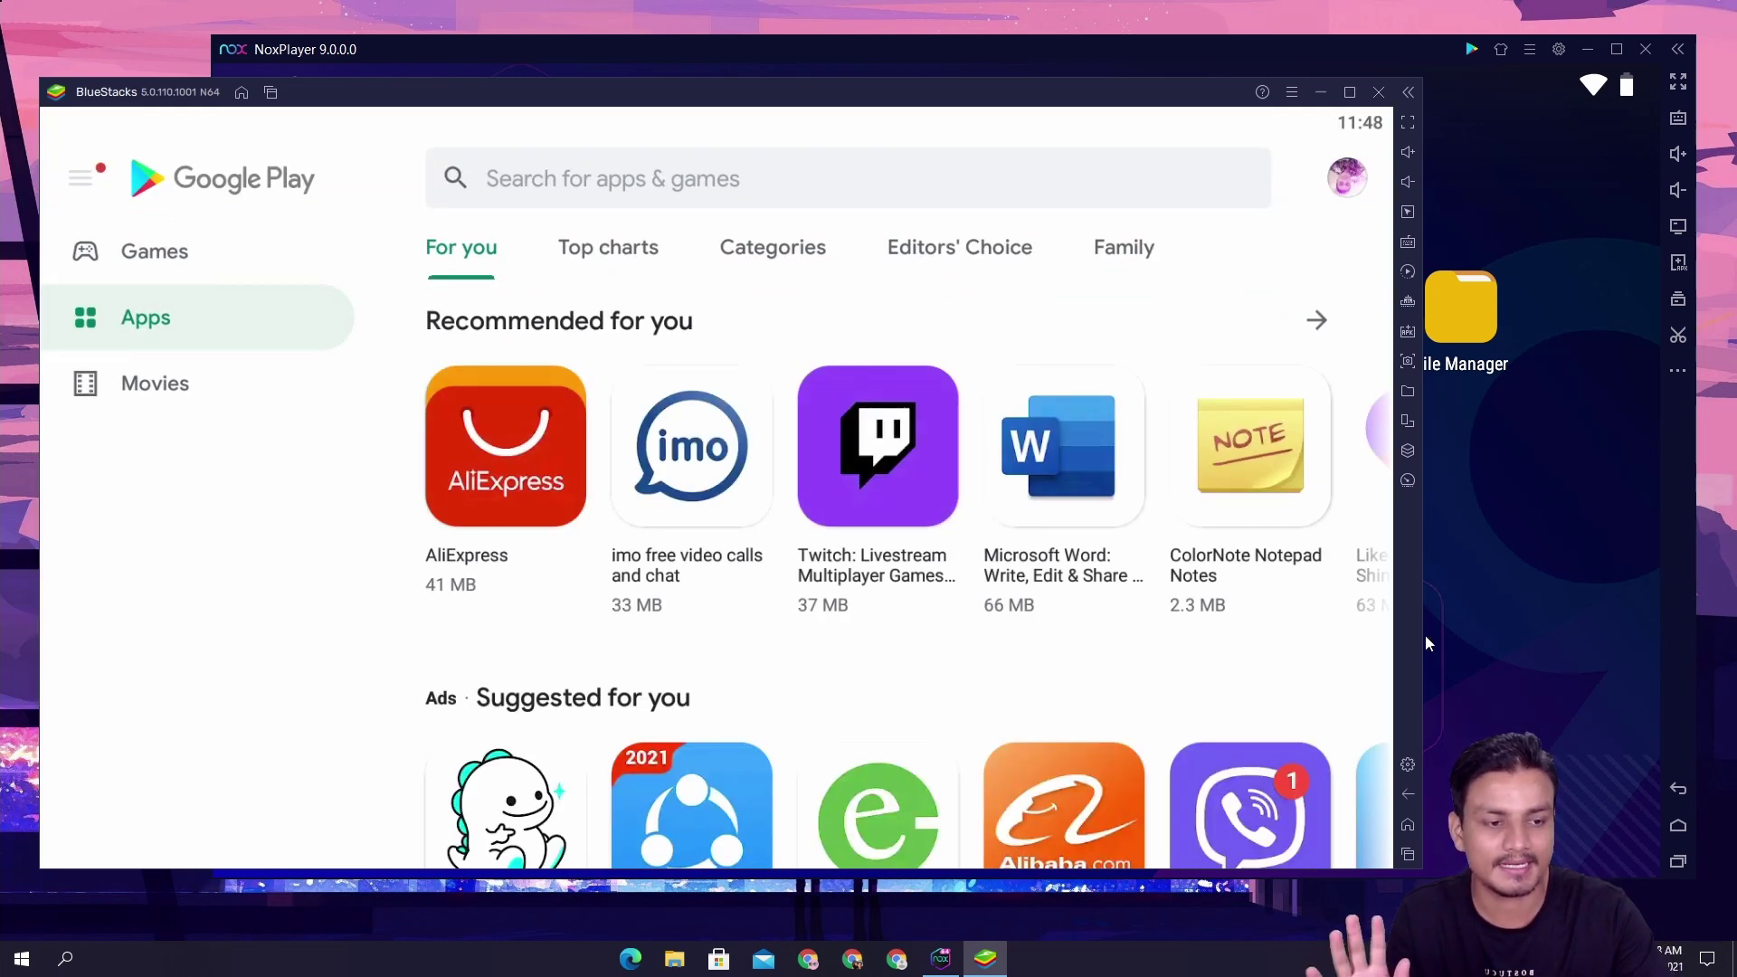
left_click(1408, 854)
left_click_drag(715, 506, 341, 473)
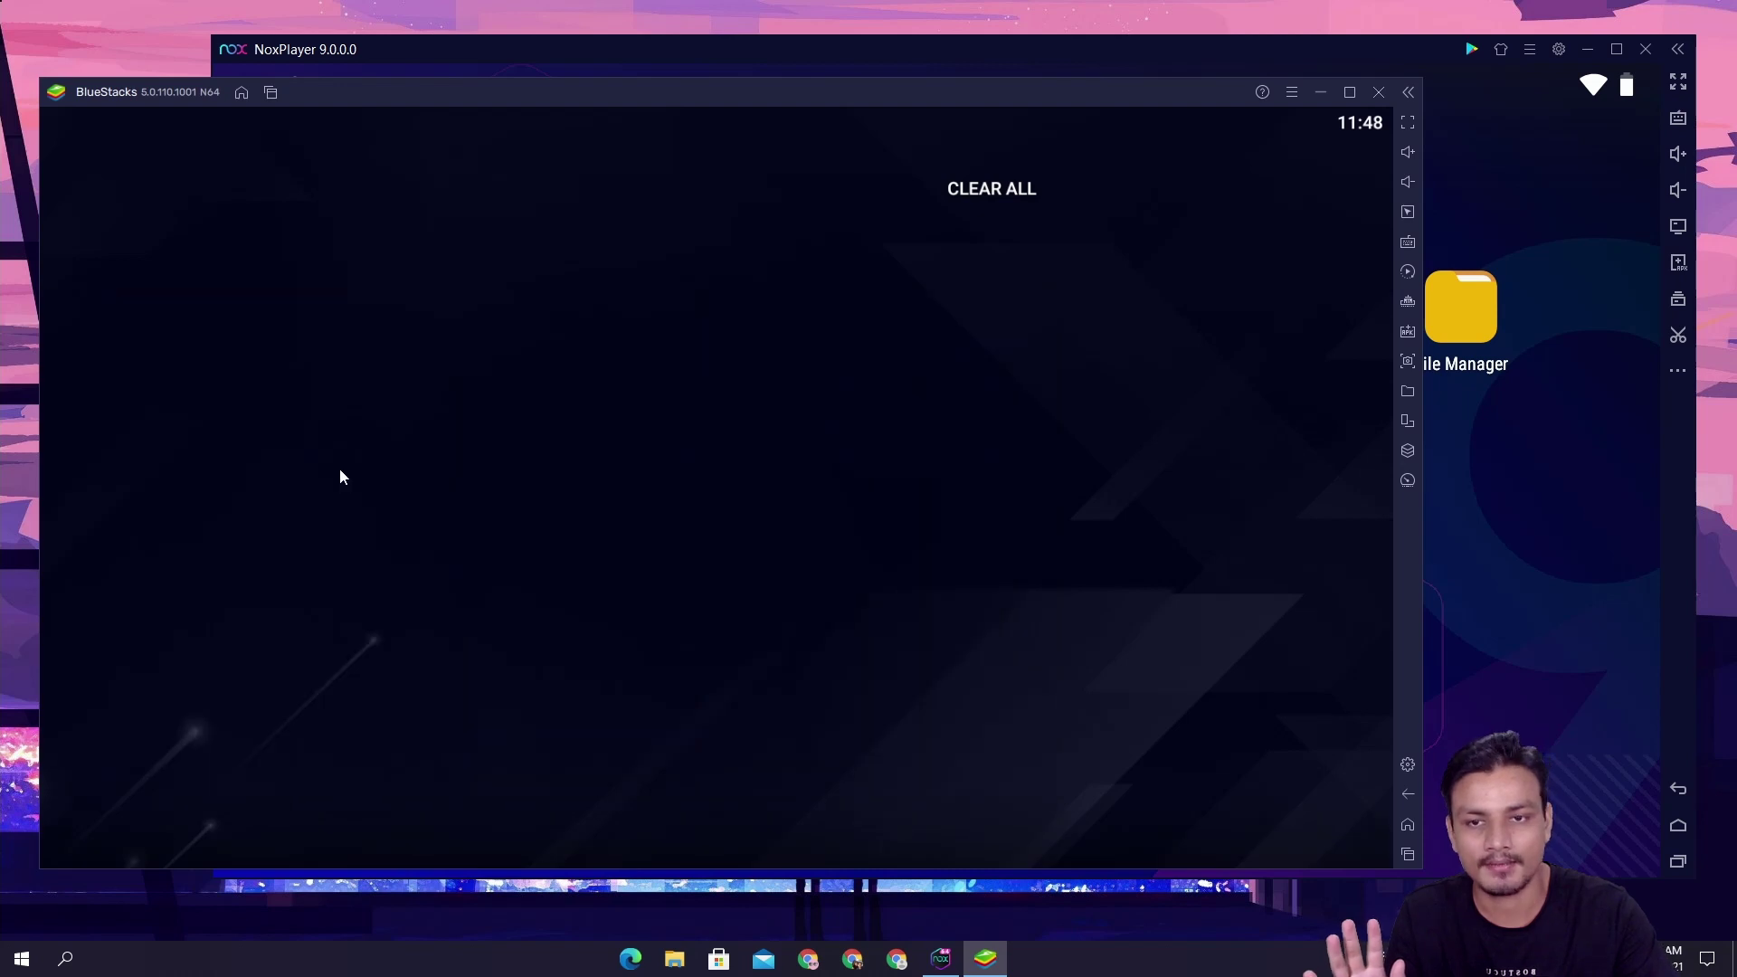
left_click(171, 202)
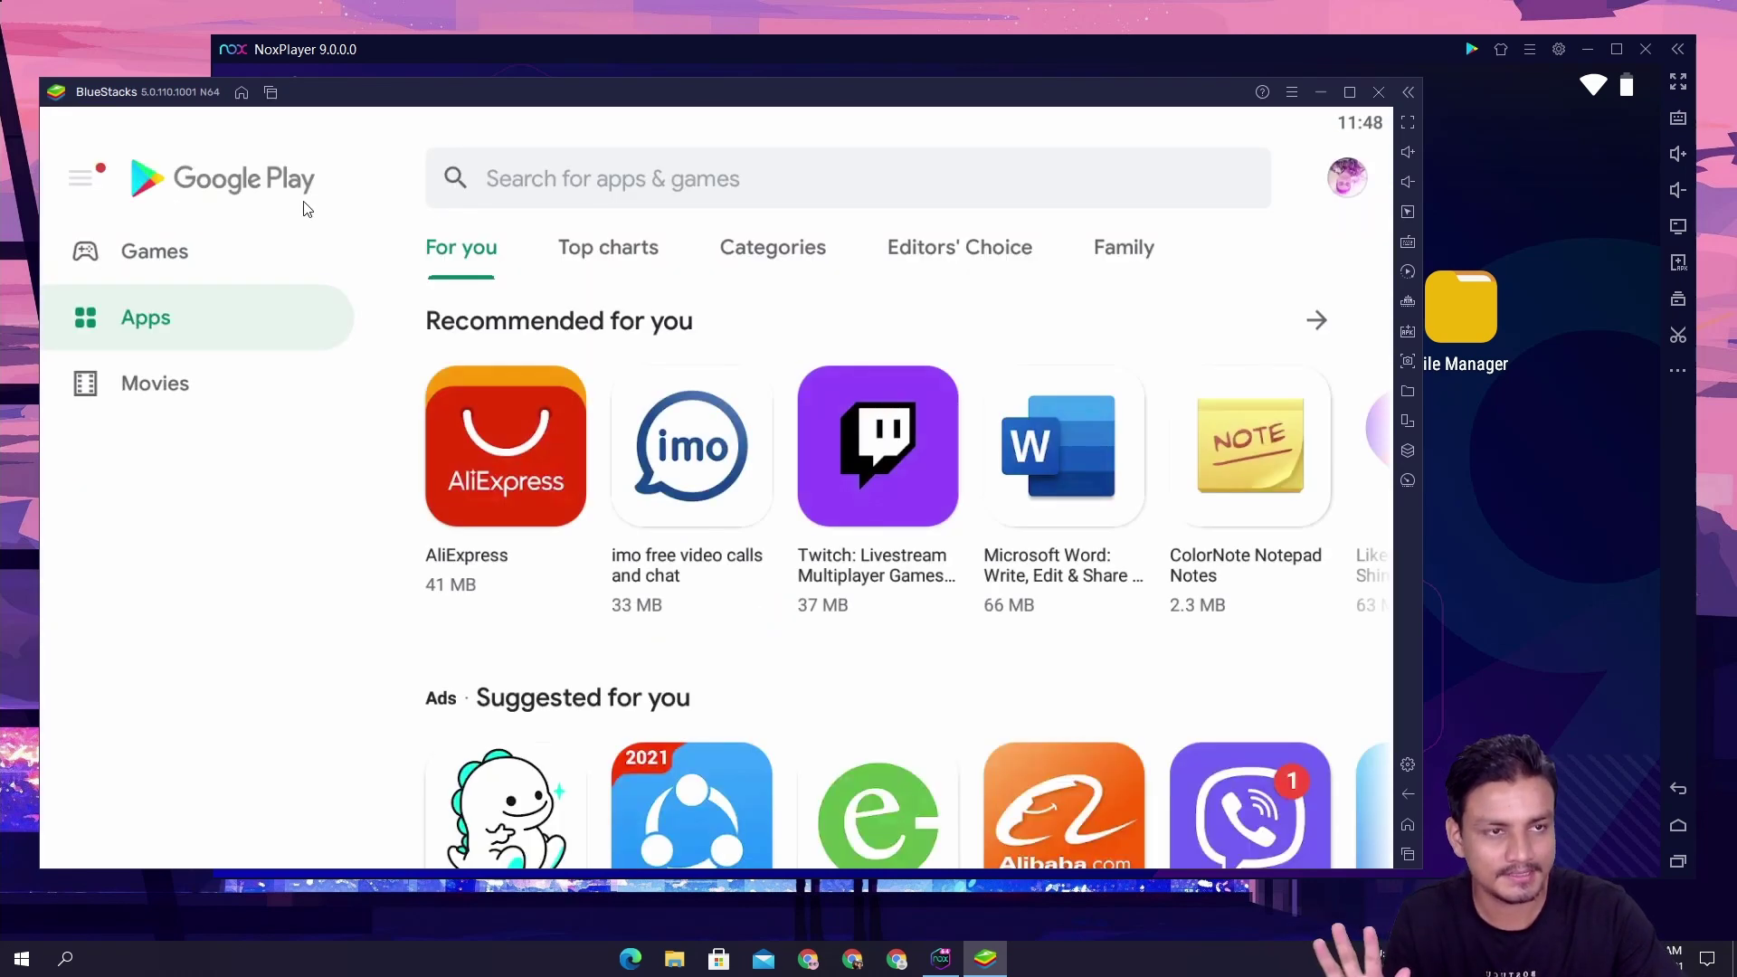
left_click(1320, 91)
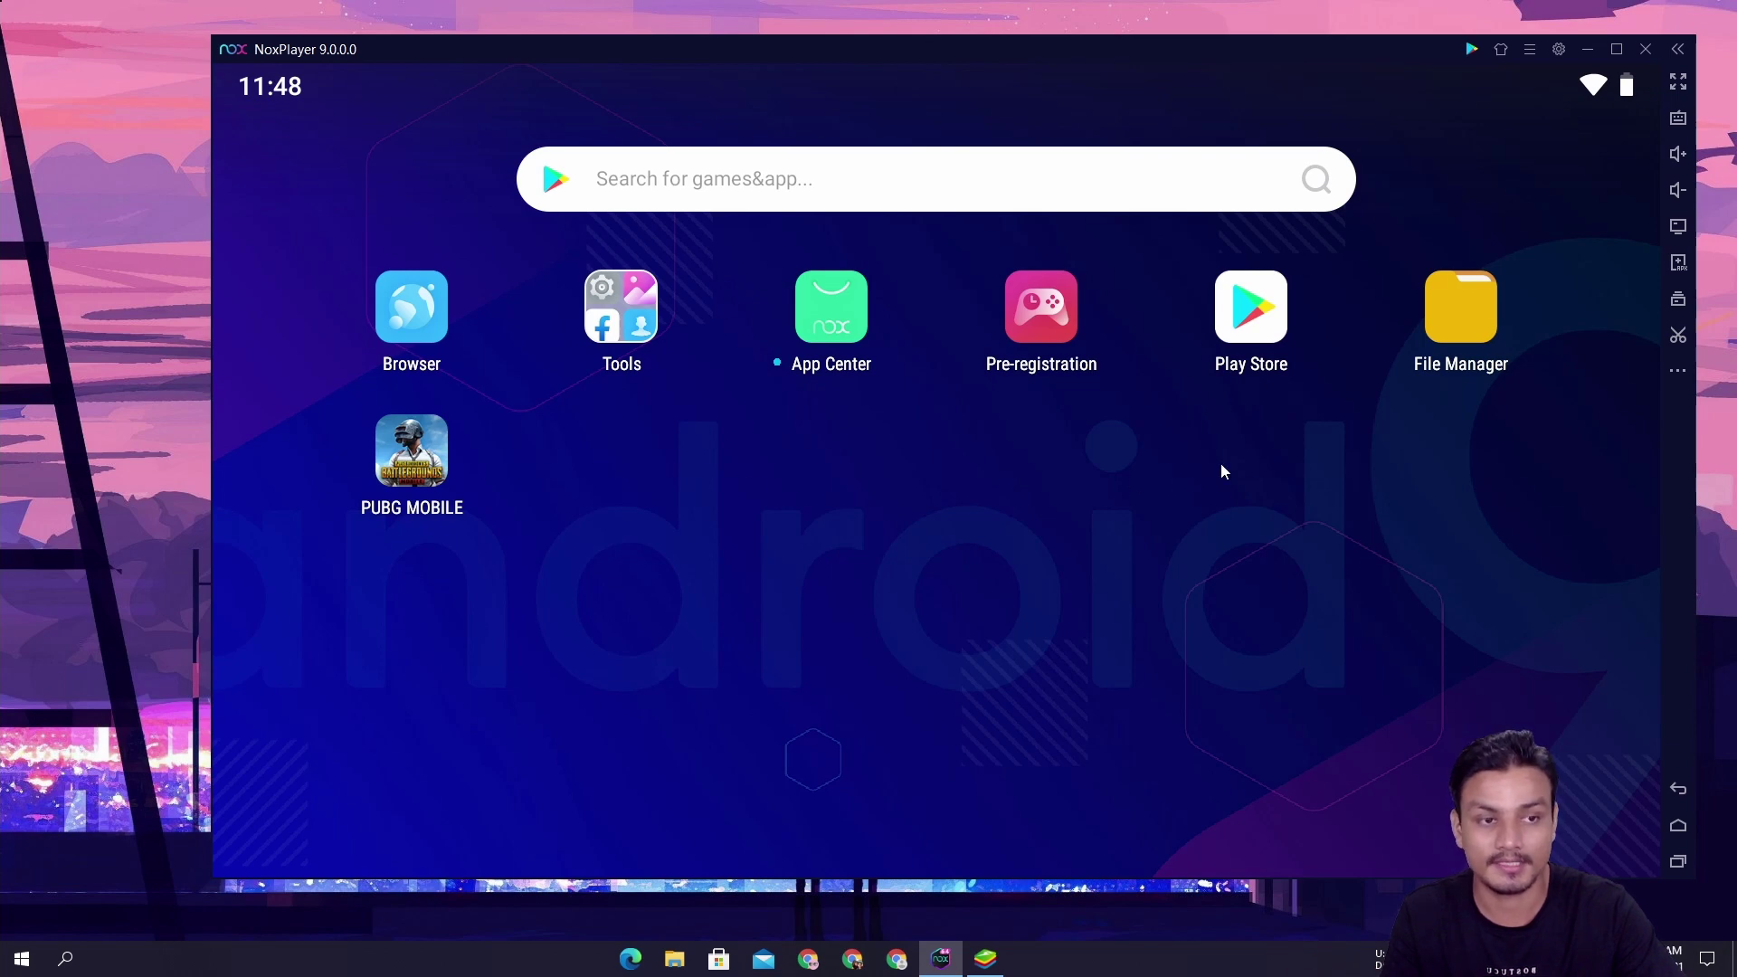
Open Play Store in NoxPlayer and swipe it away from recent apps.
left_click(1251, 331)
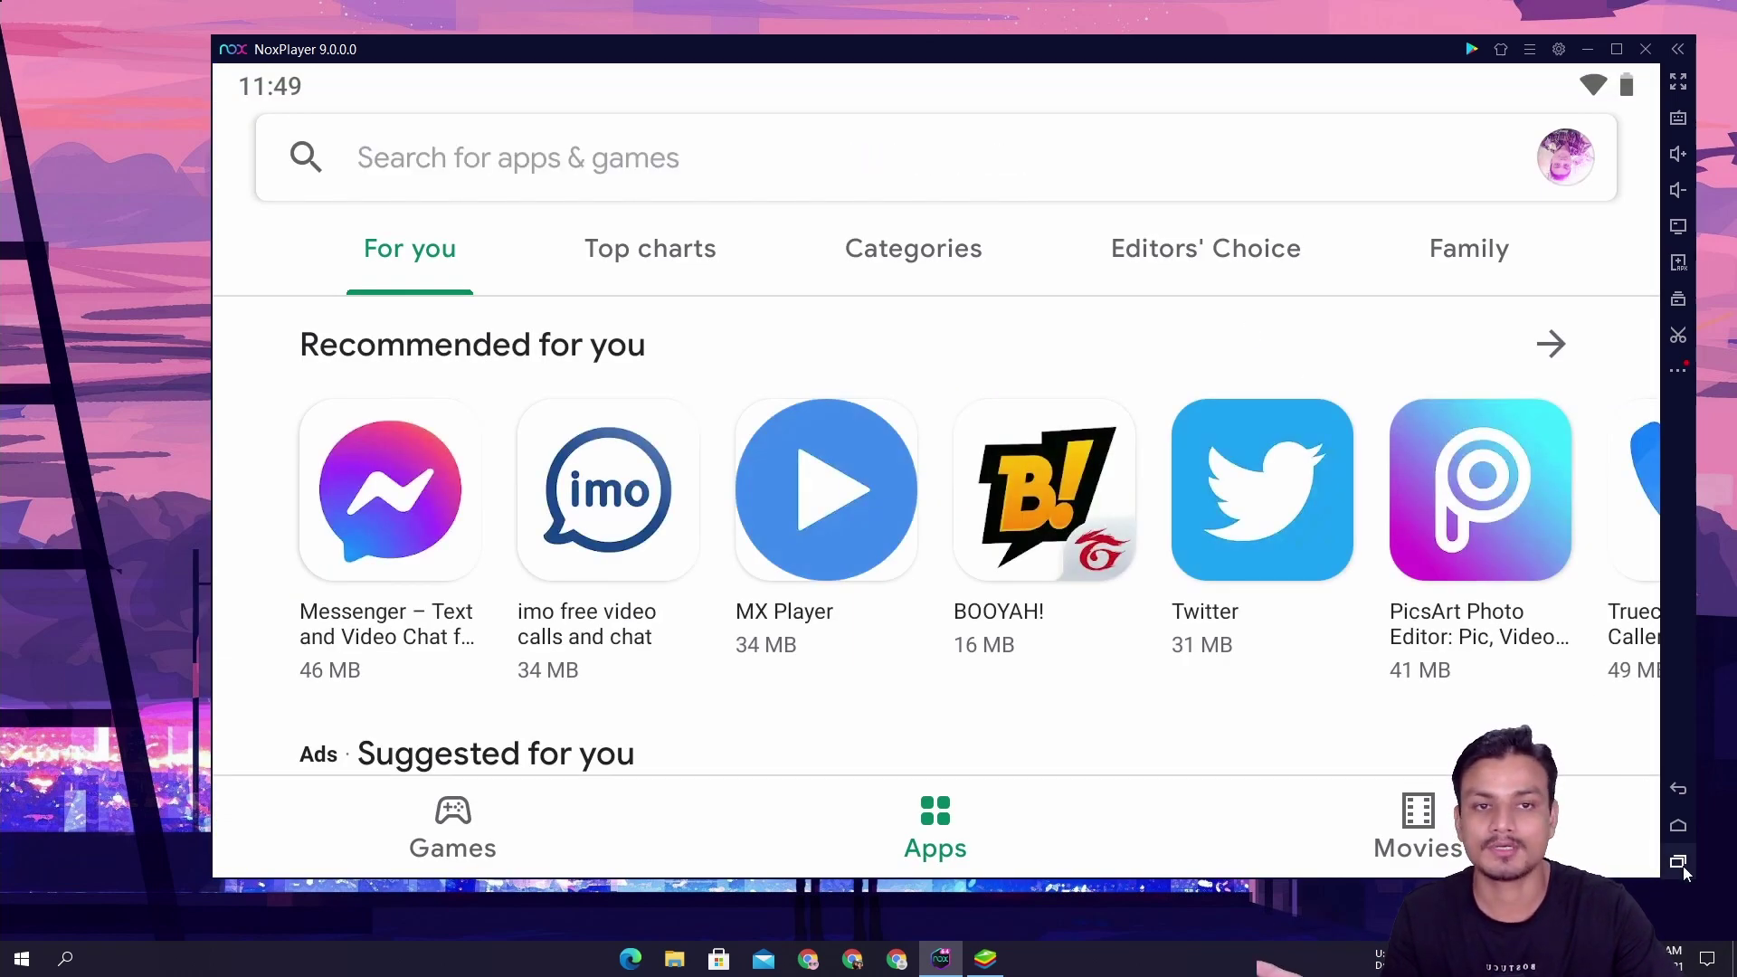
left_click(1680, 864)
left_click_drag(1268, 630, 1004, 629)
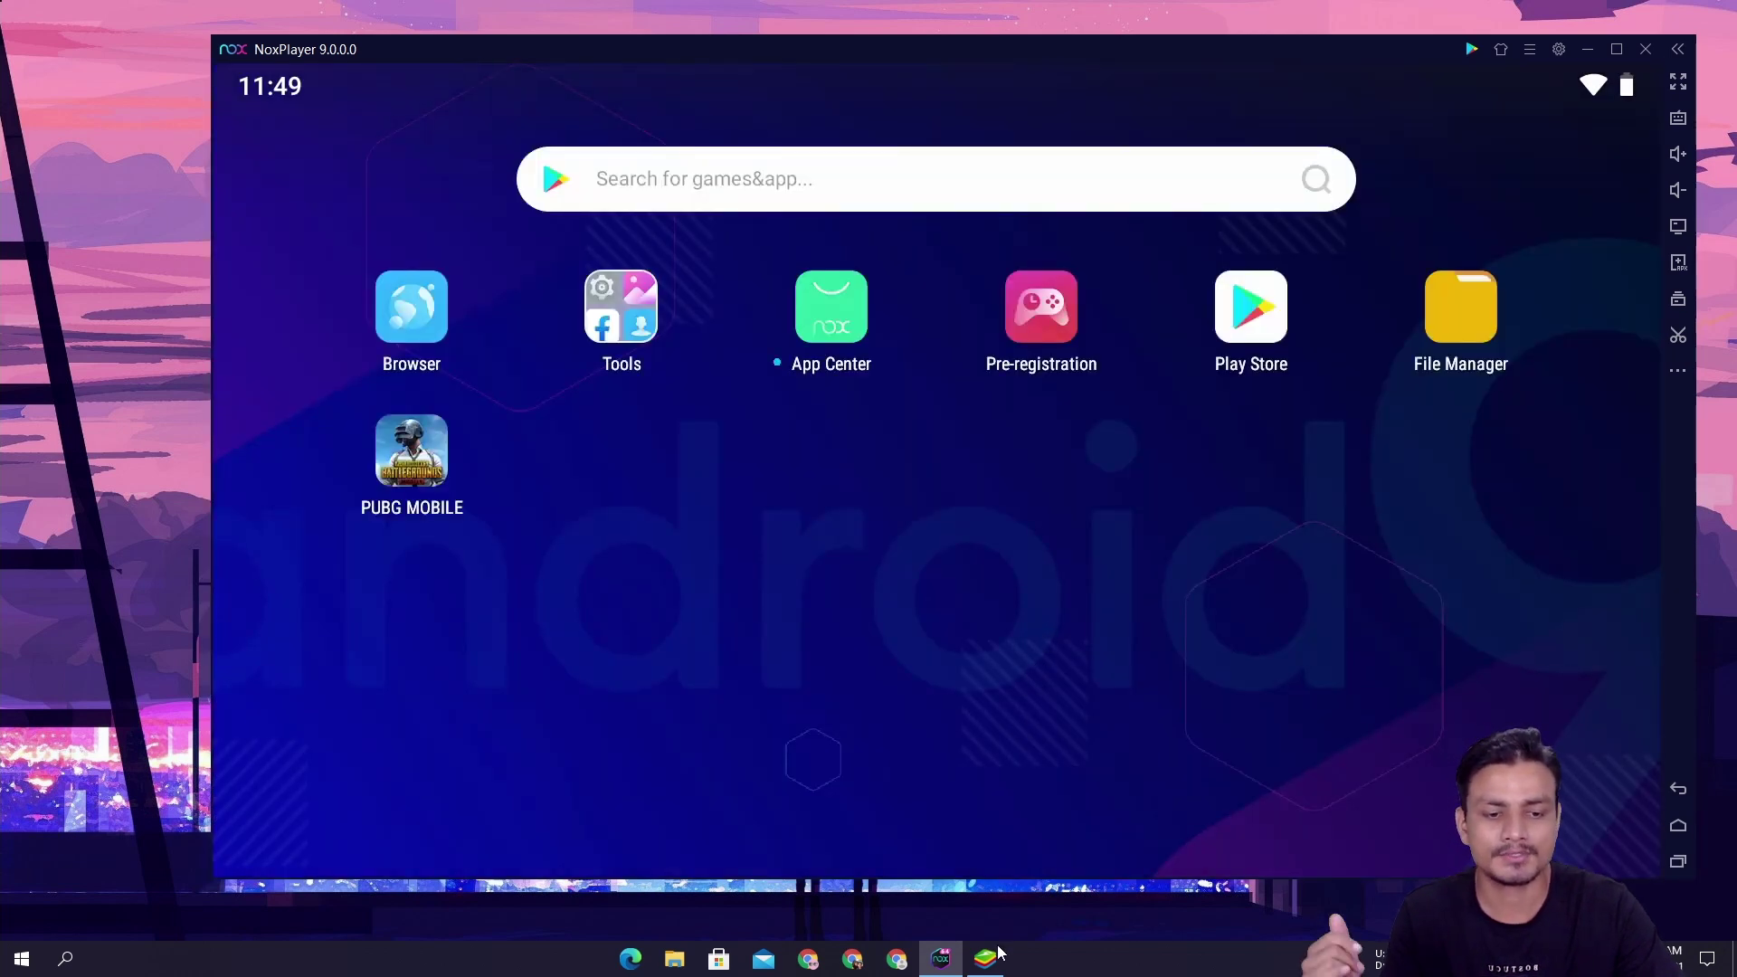
Restore BlueStacks, close its Play Store from recent apps, and reopen Google Play.
left_click(986, 958)
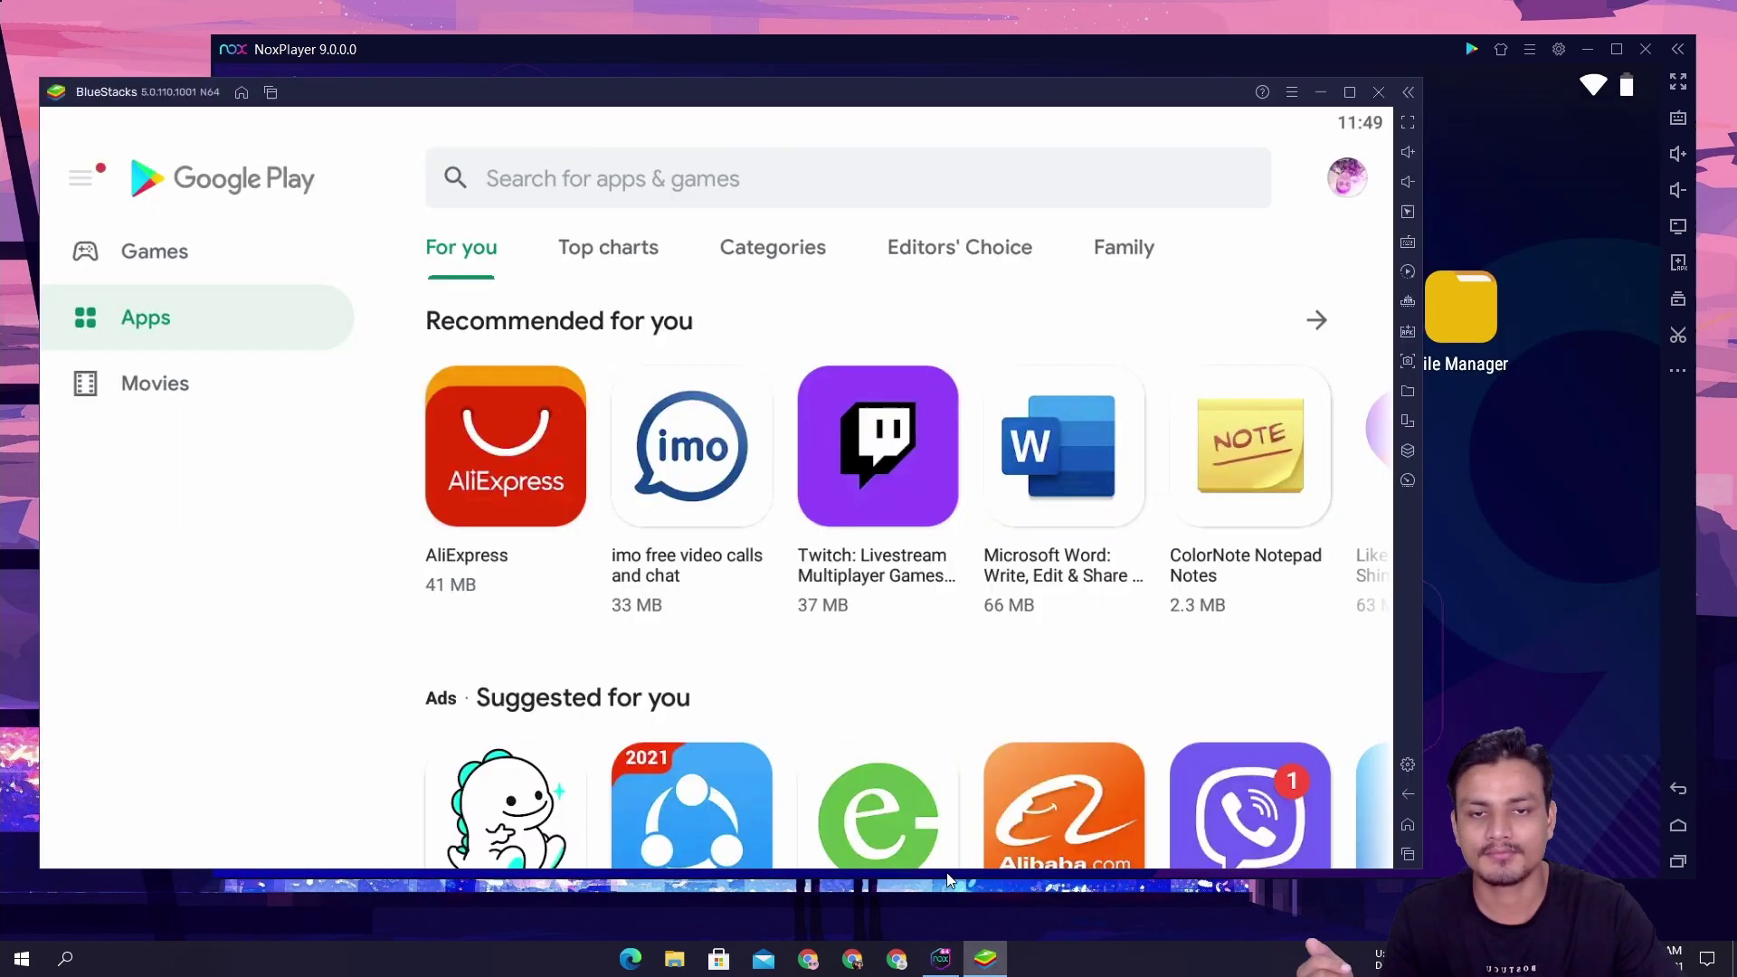
left_click(1408, 855)
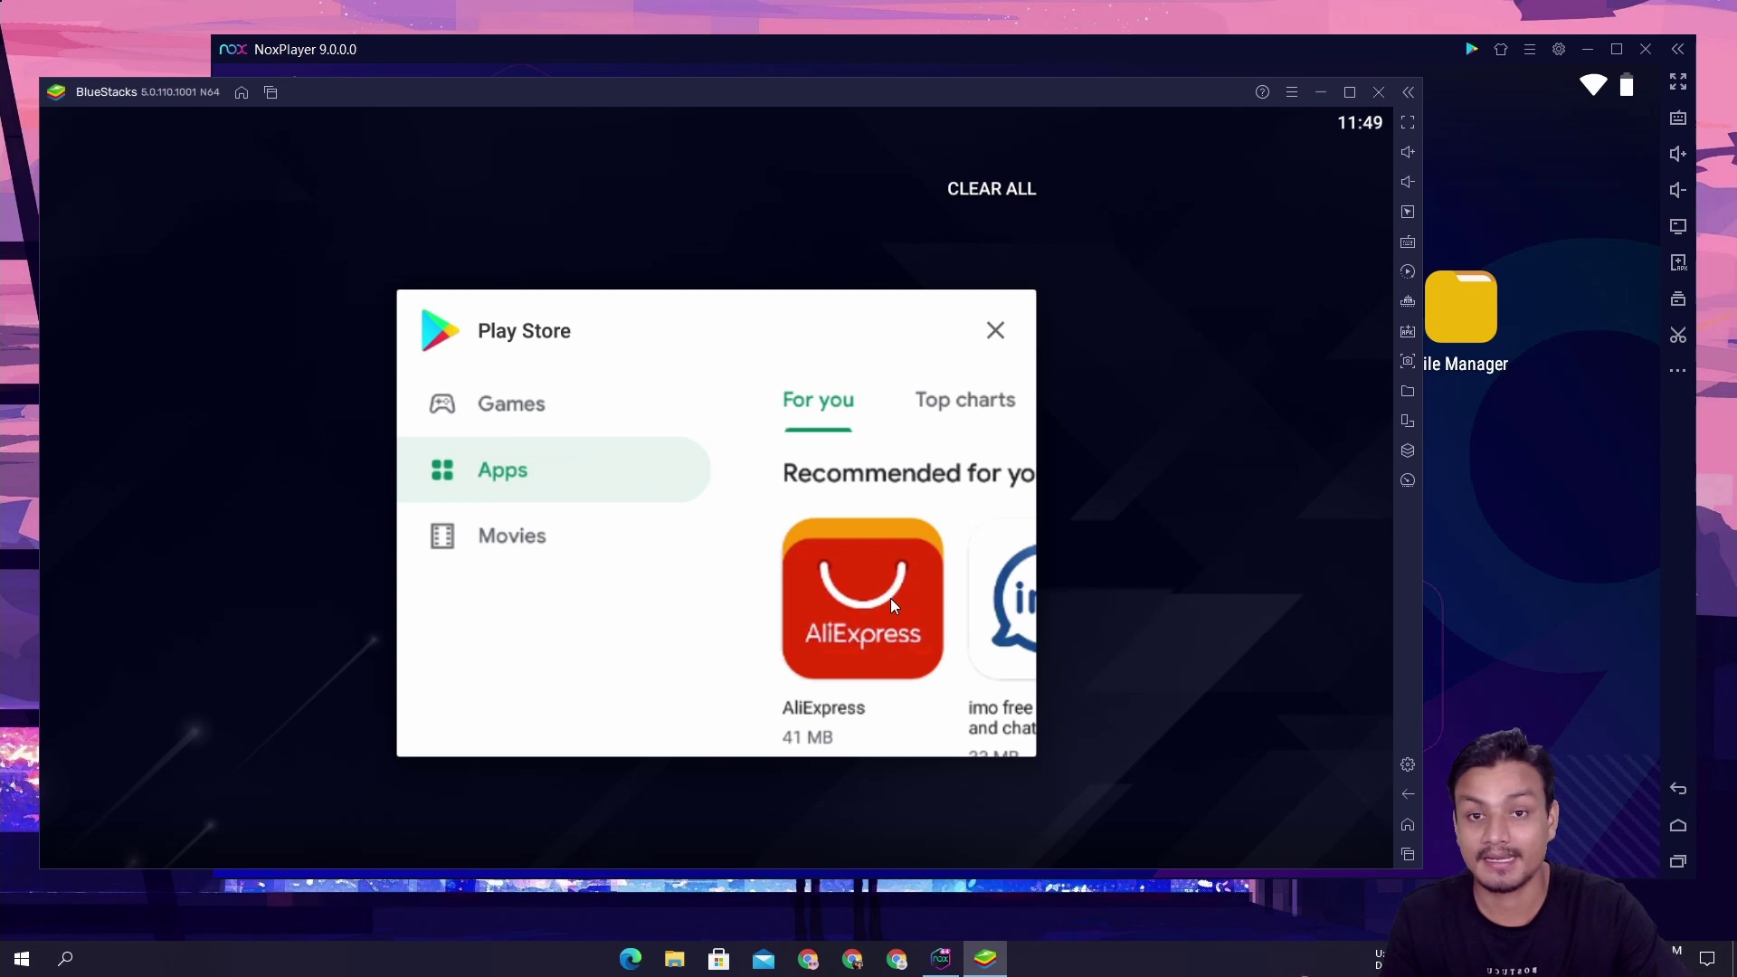
left_click_drag(890, 599, 400, 546)
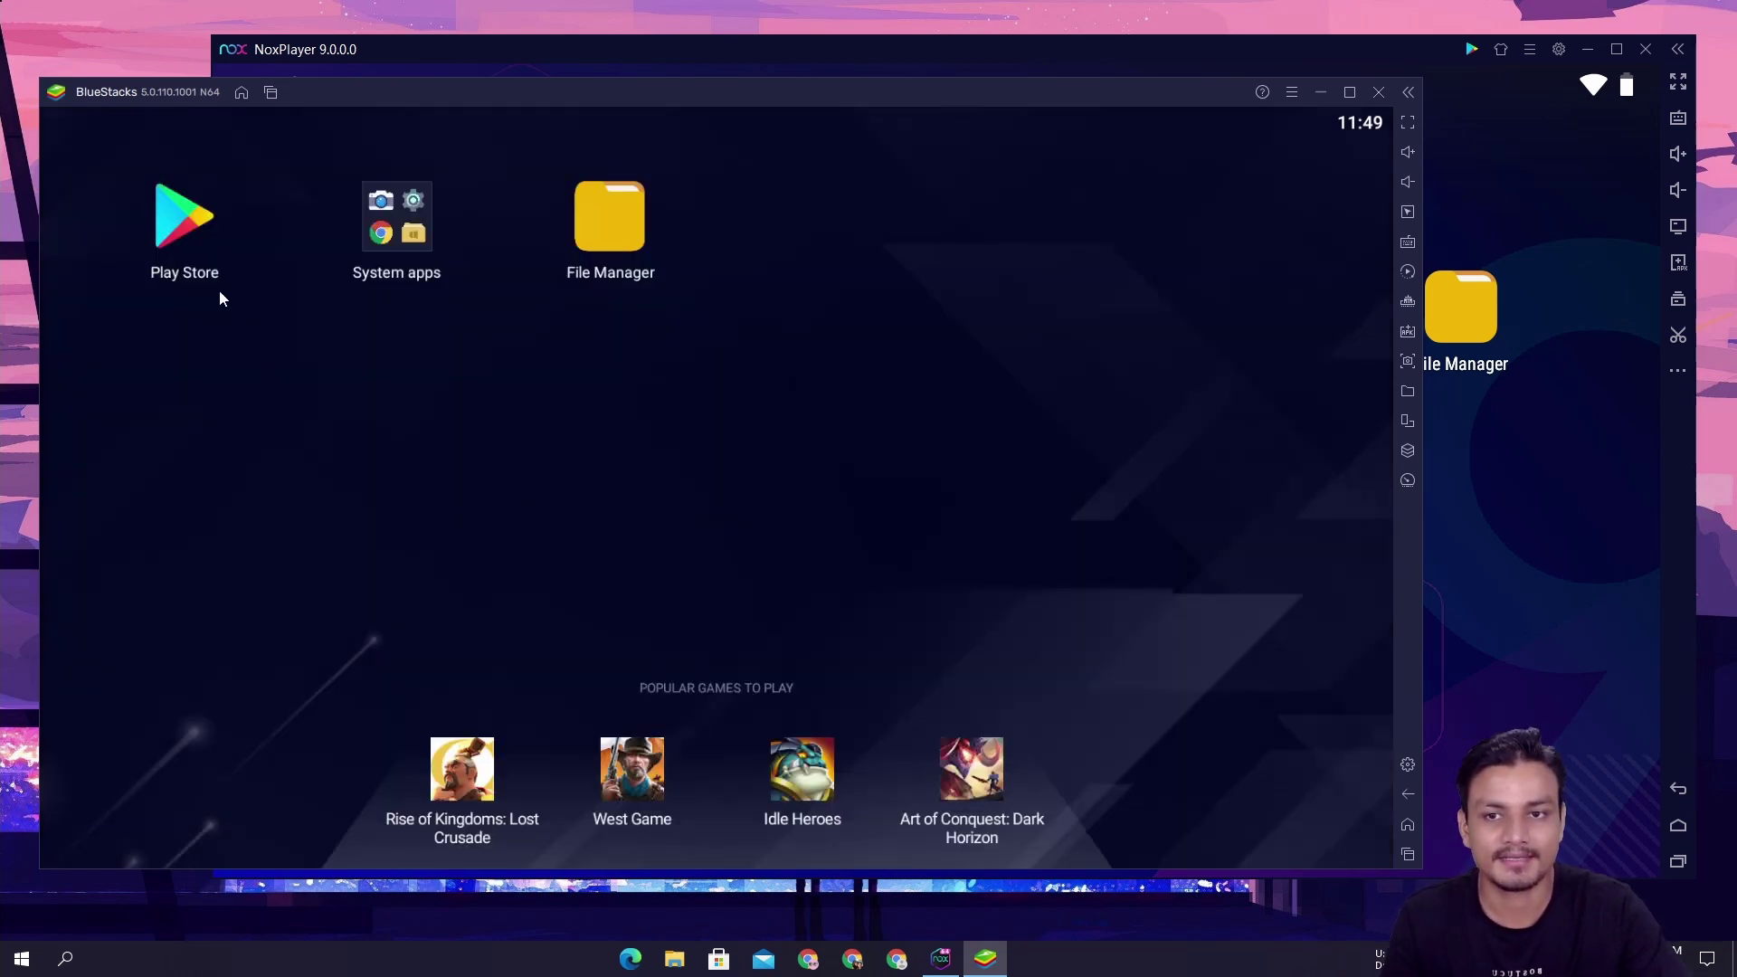
left_click(183, 225)
Open Play Store in NoxPlayer, then swipe its card away in recent apps.
left_click(915, 60)
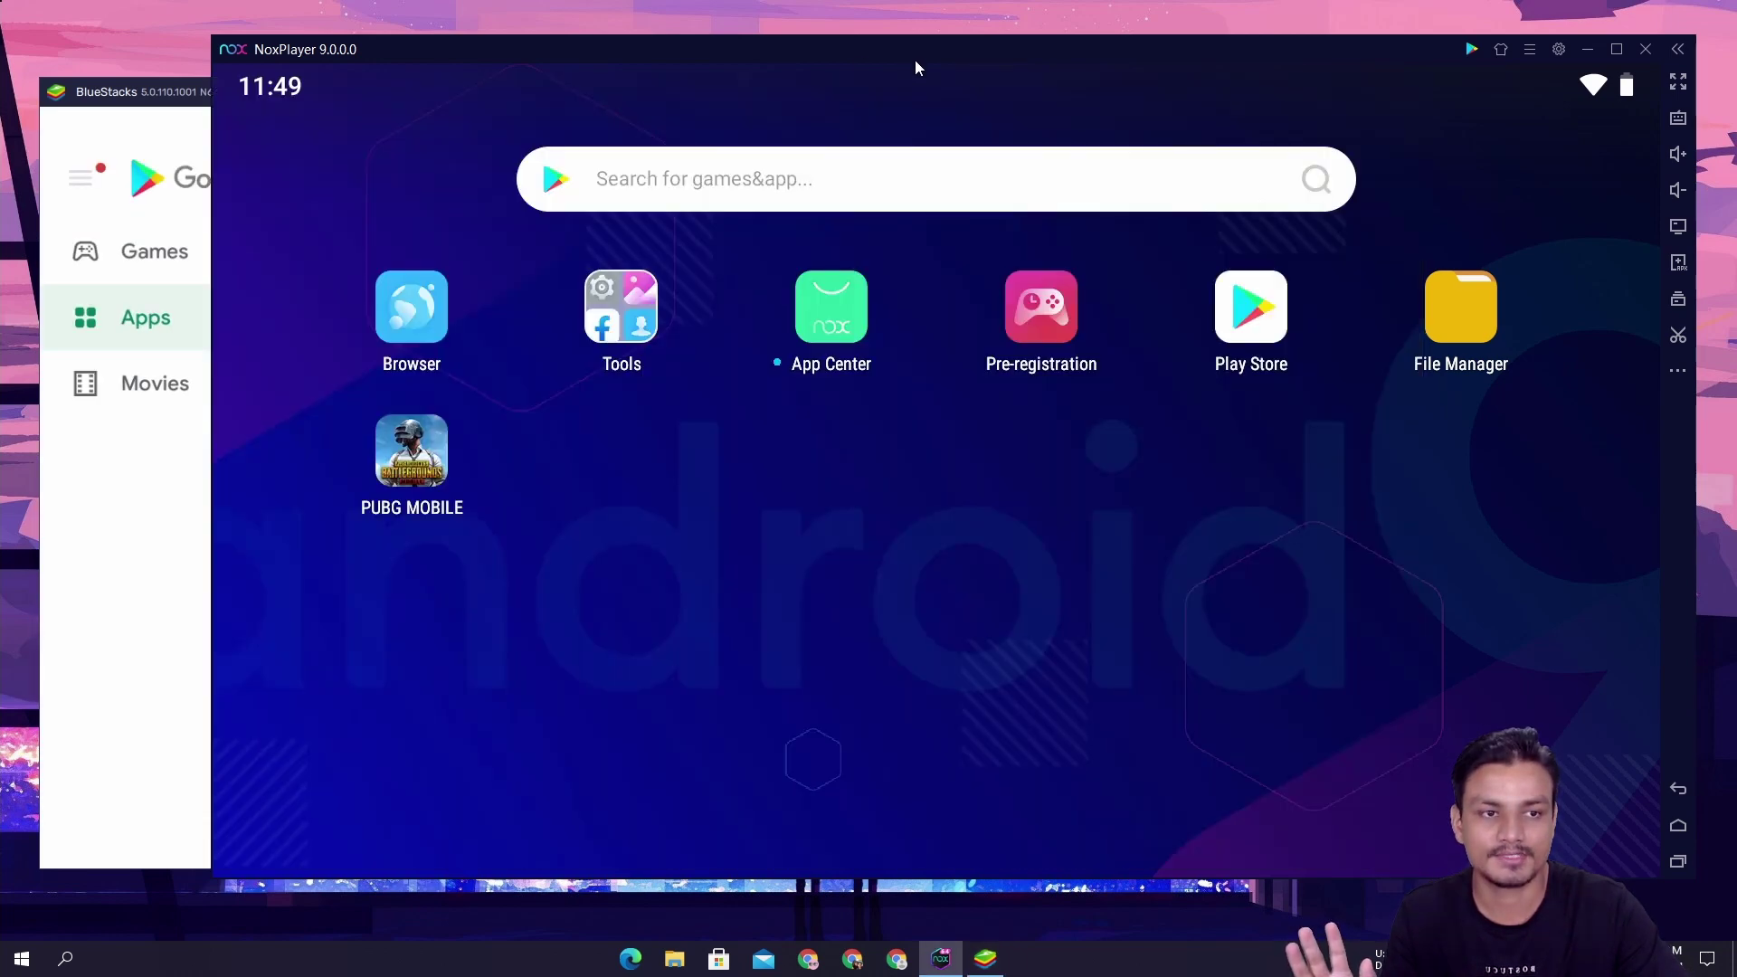
left_click(1261, 321)
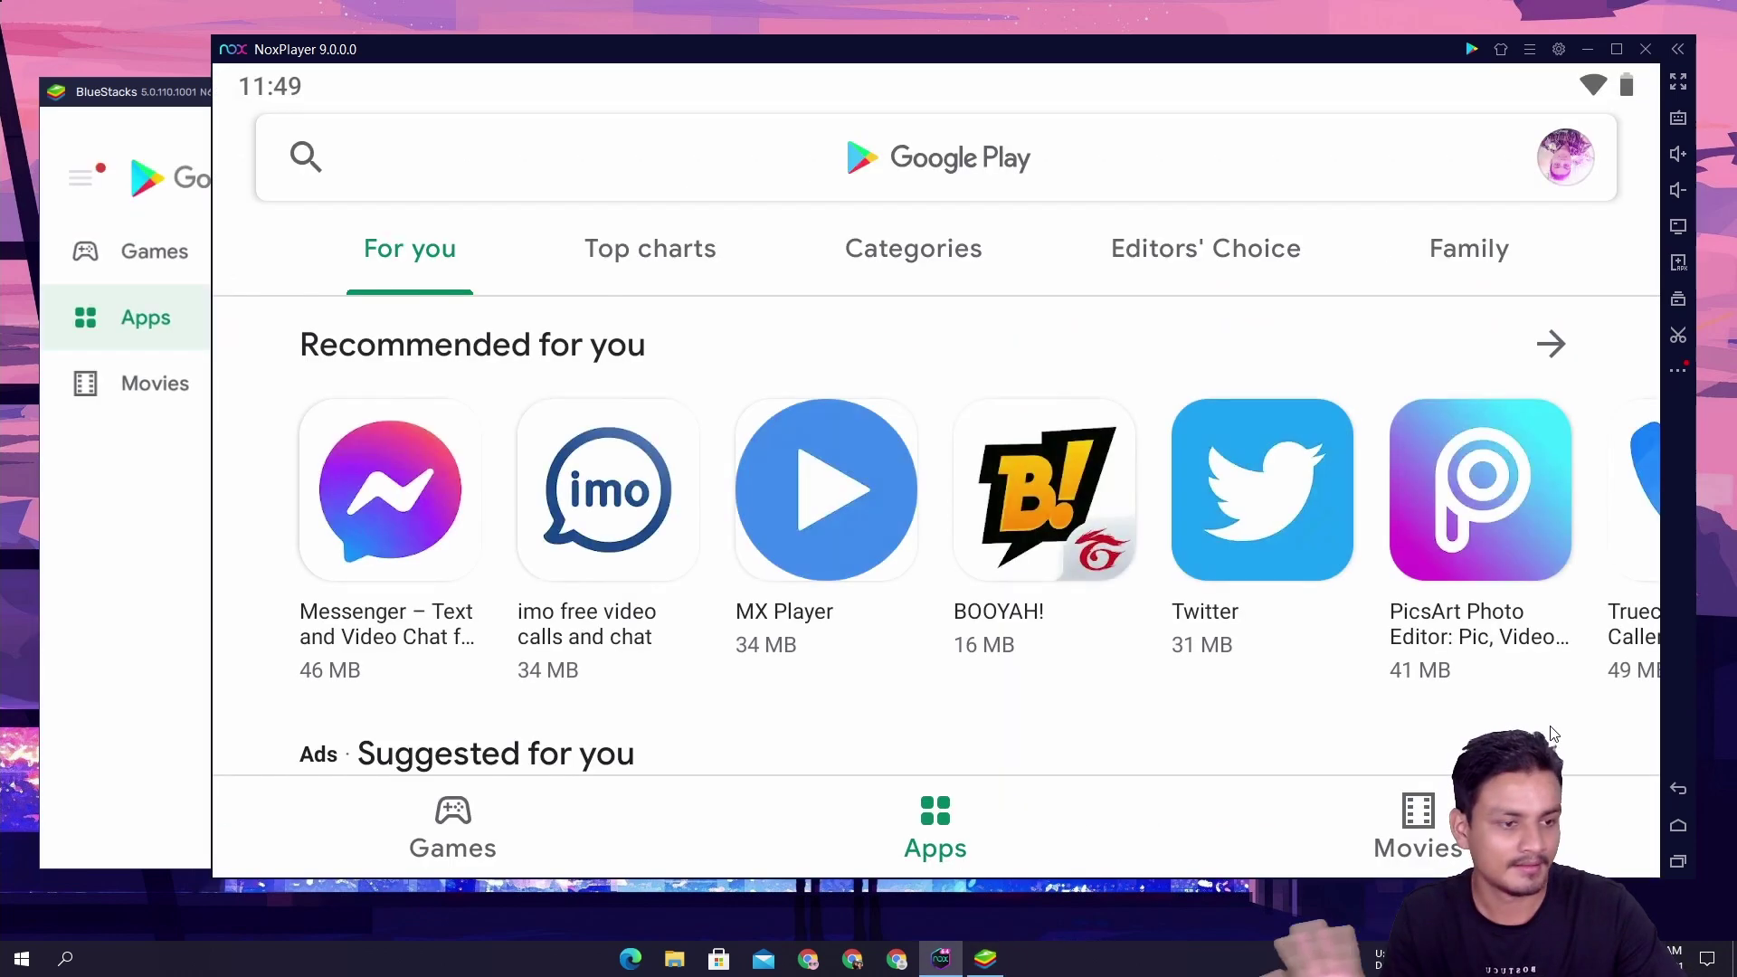
left_click(1679, 862)
left_click_drag(1294, 692, 837, 613)
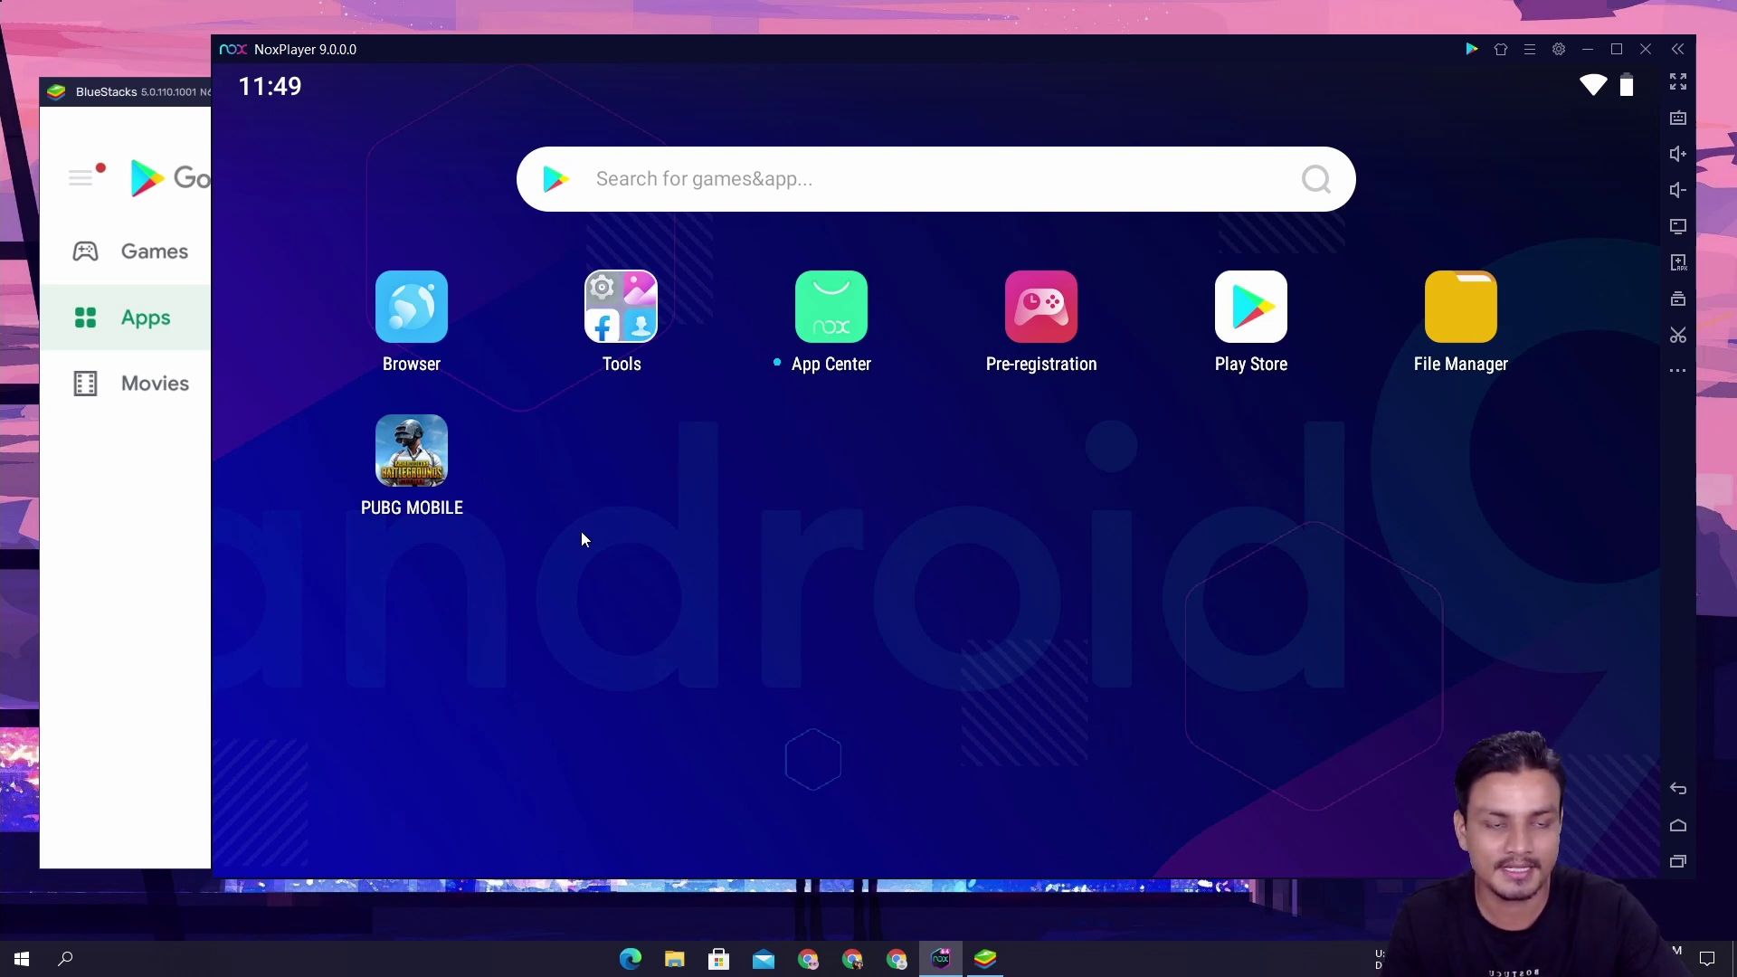
Exit BlueStacks, confirming in the Close BlueStacks dialog.
left_click(149, 590)
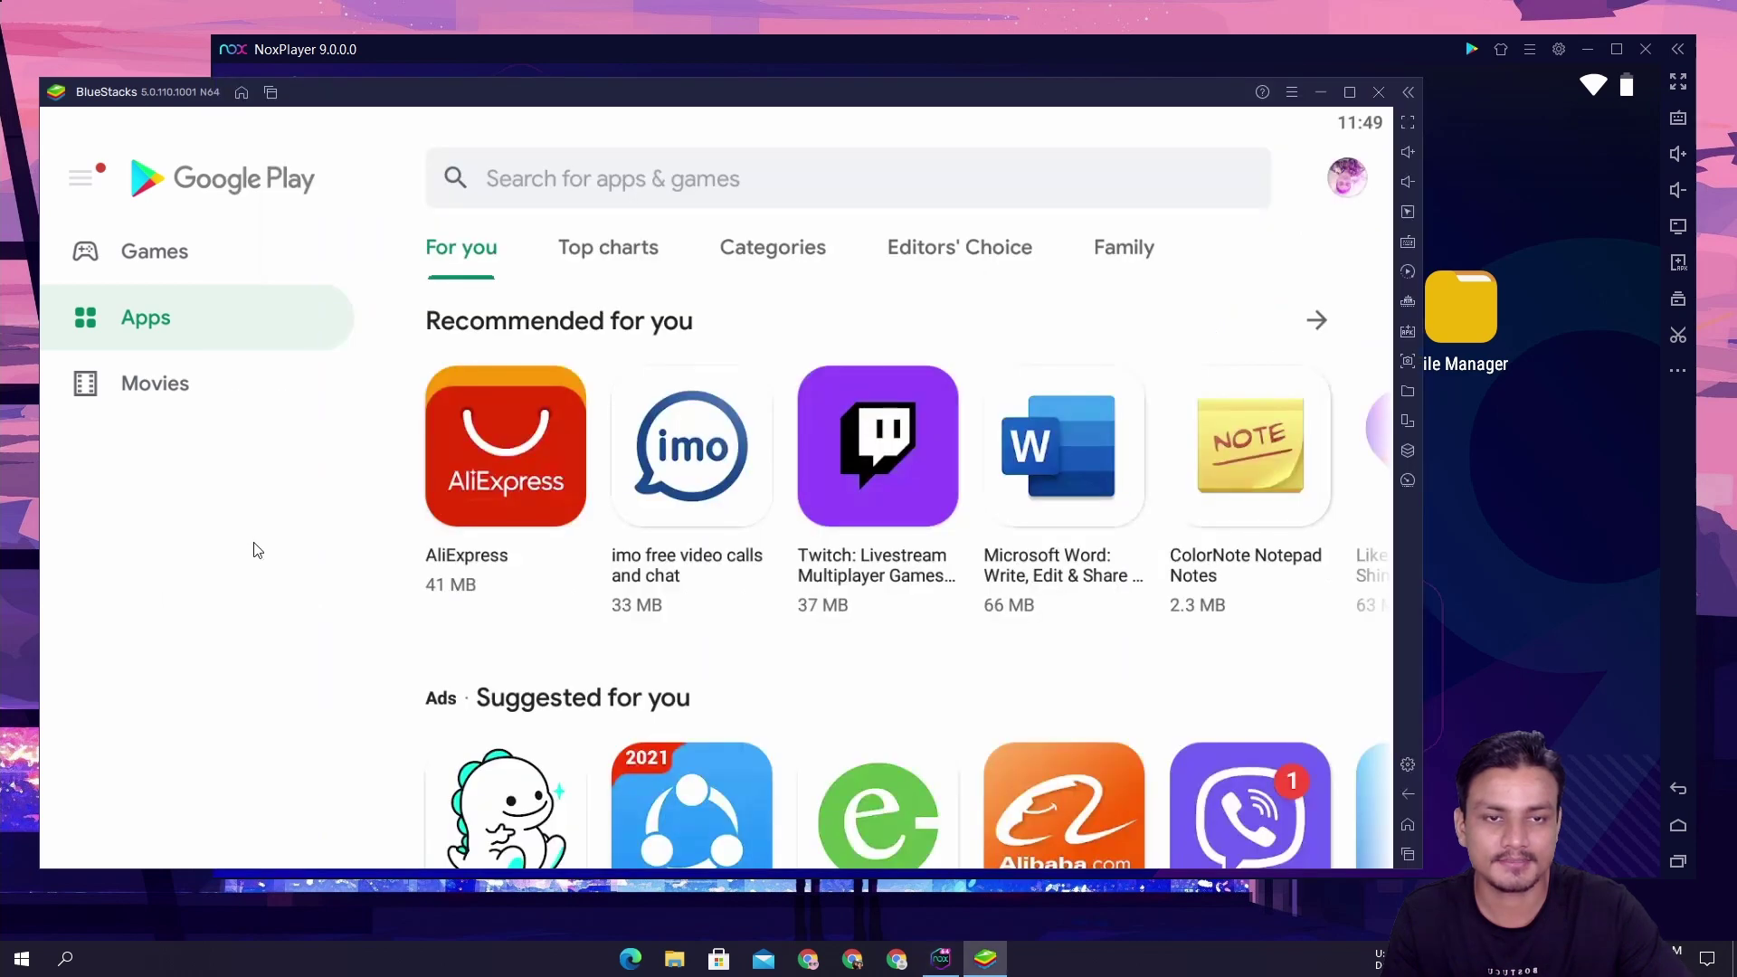
left_click(1379, 92)
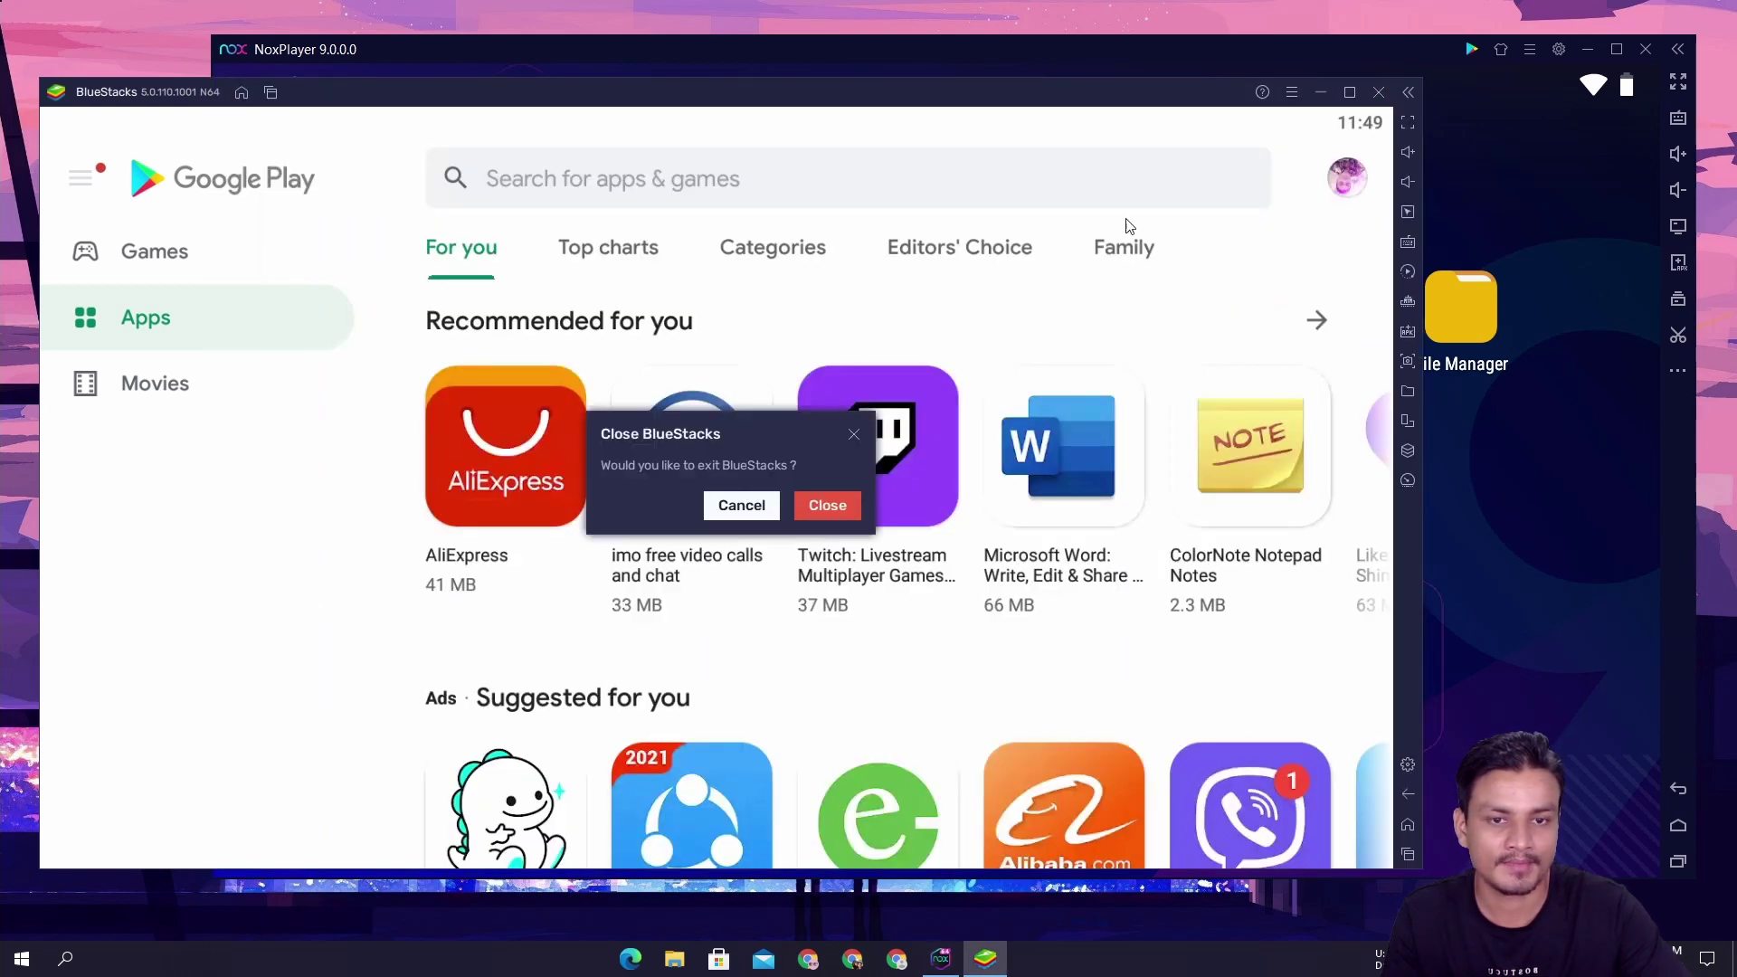
left_click(823, 504)
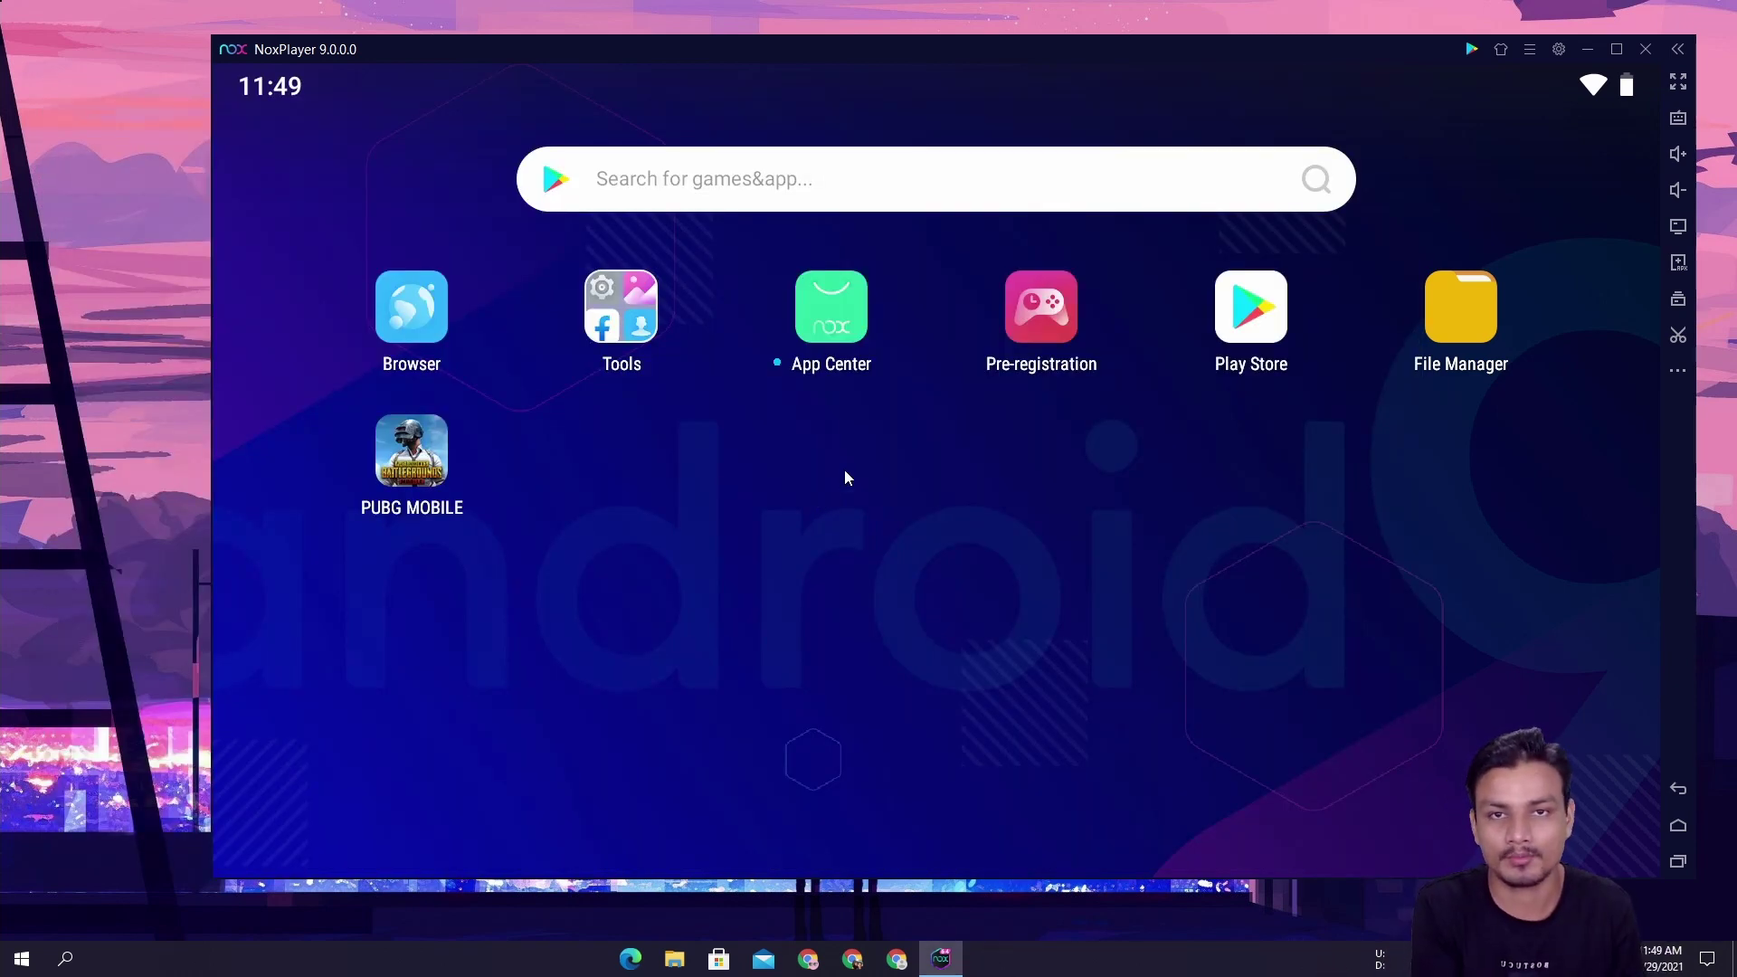